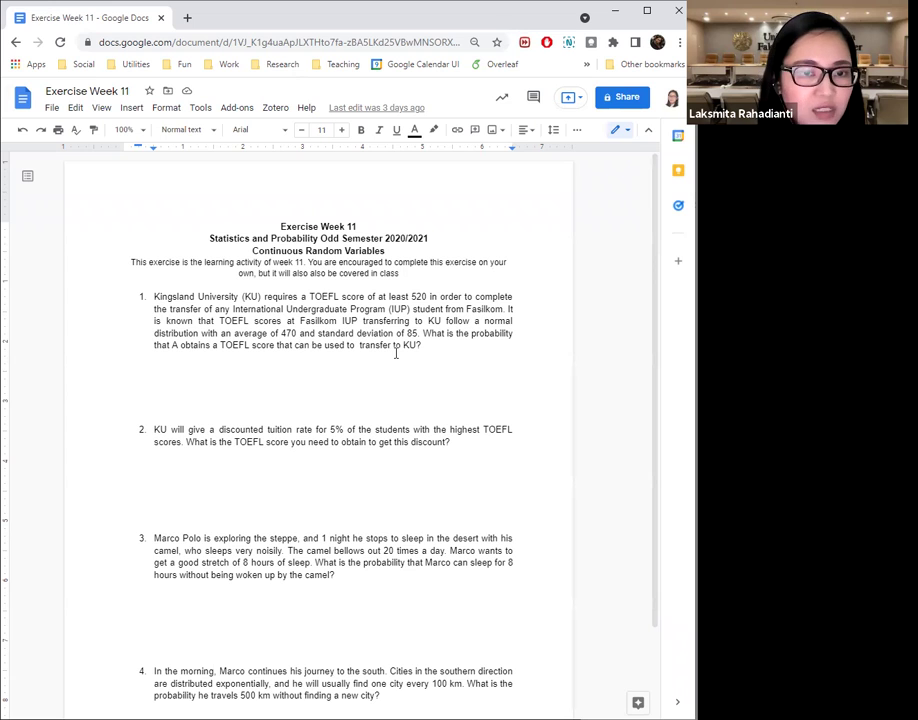
Clear the highlight colour from the empty line under question 1.
click(224, 366)
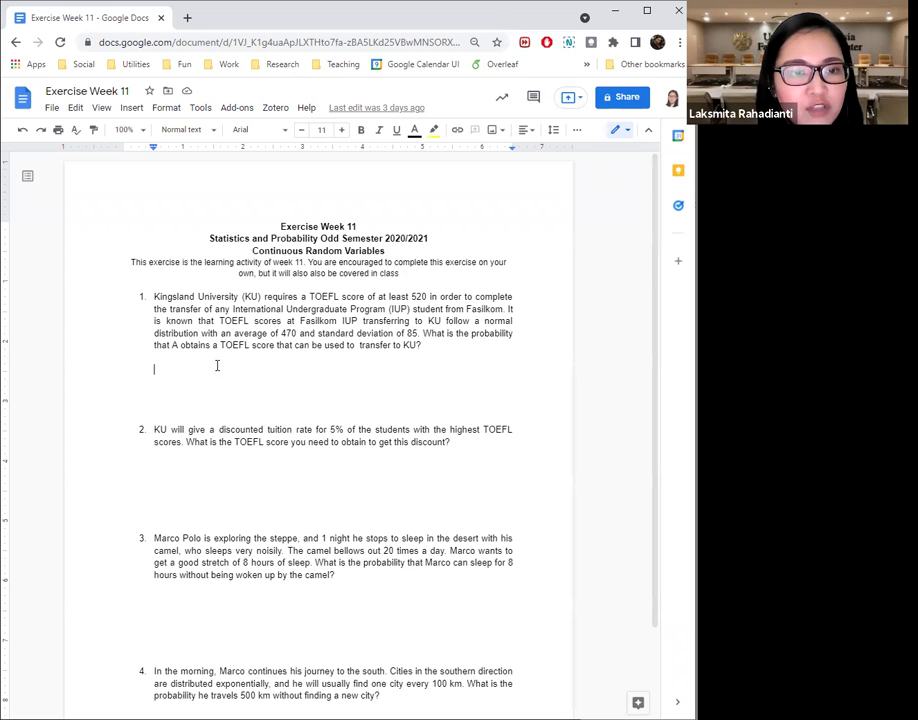
click(577, 133)
click(462, 155)
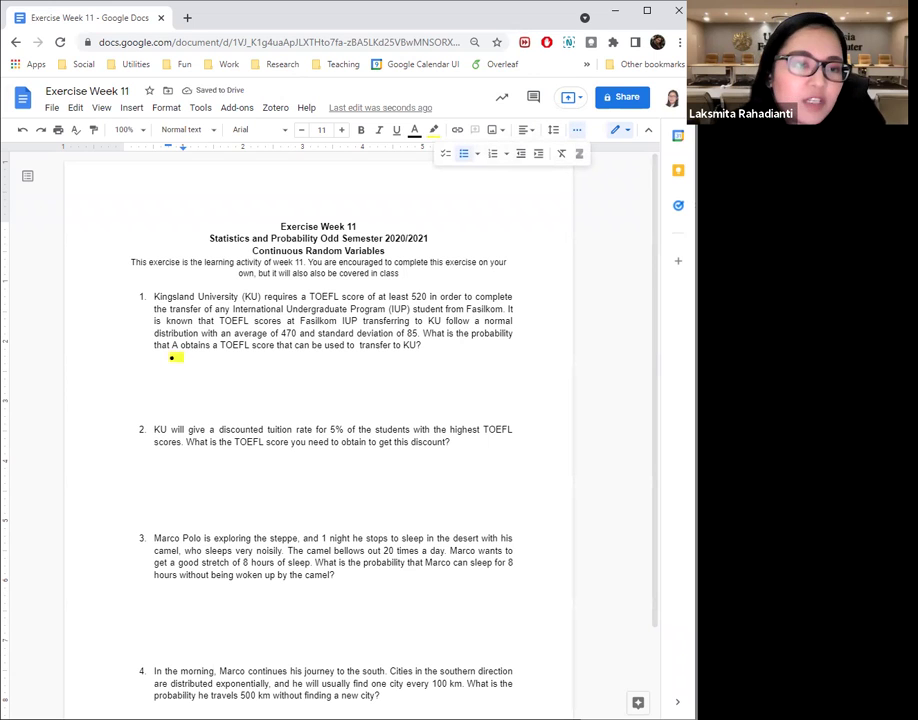
key(BackSpace)
click(433, 131)
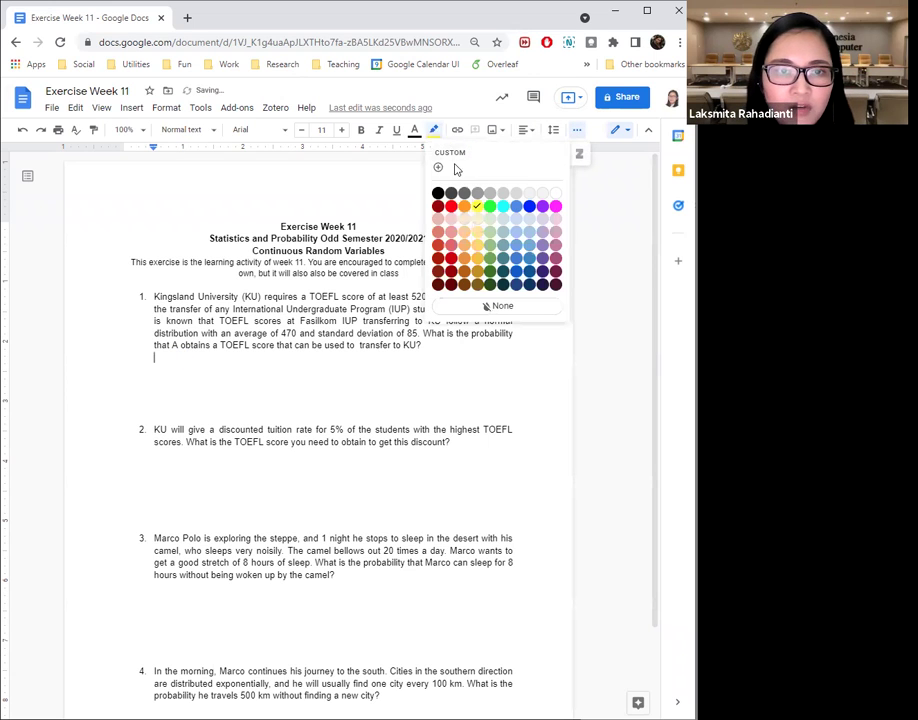
click(456, 171)
click(334, 488)
click(433, 130)
click(470, 307)
Make the empty line under question 1 a bulleted list item.
click(524, 132)
click(554, 131)
click(524, 132)
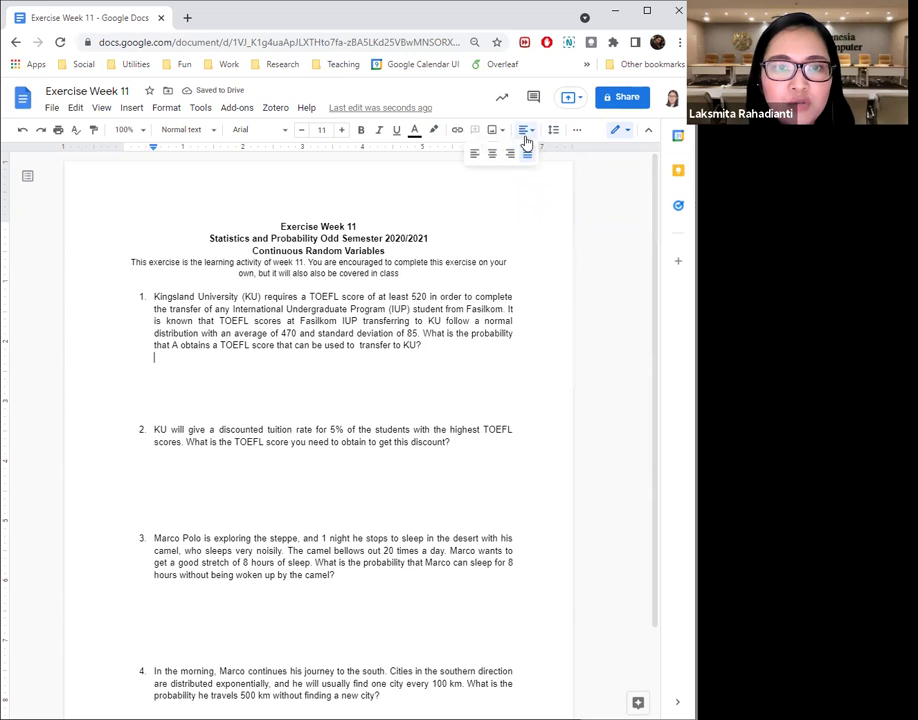
click(577, 131)
click(477, 154)
click(465, 156)
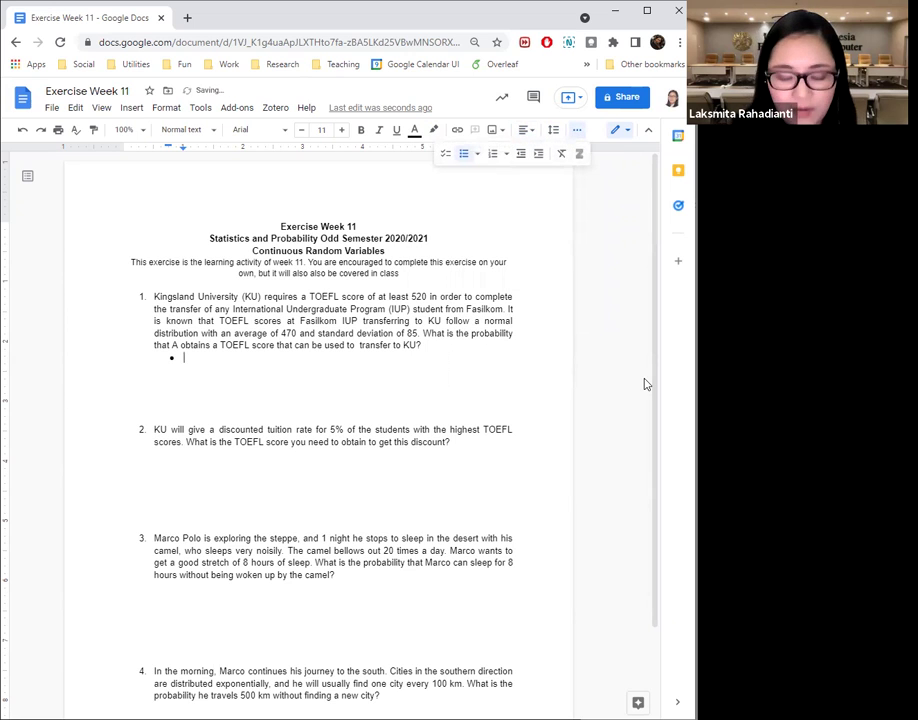
Write the bullet 'X: TOEFL Scores of Fasilkom IUP Students' and begin a second bullet X~N(470,.
text(X: TOEFL Scores of Fasilo)
key(BackSpace)
text(kom IUP Students)
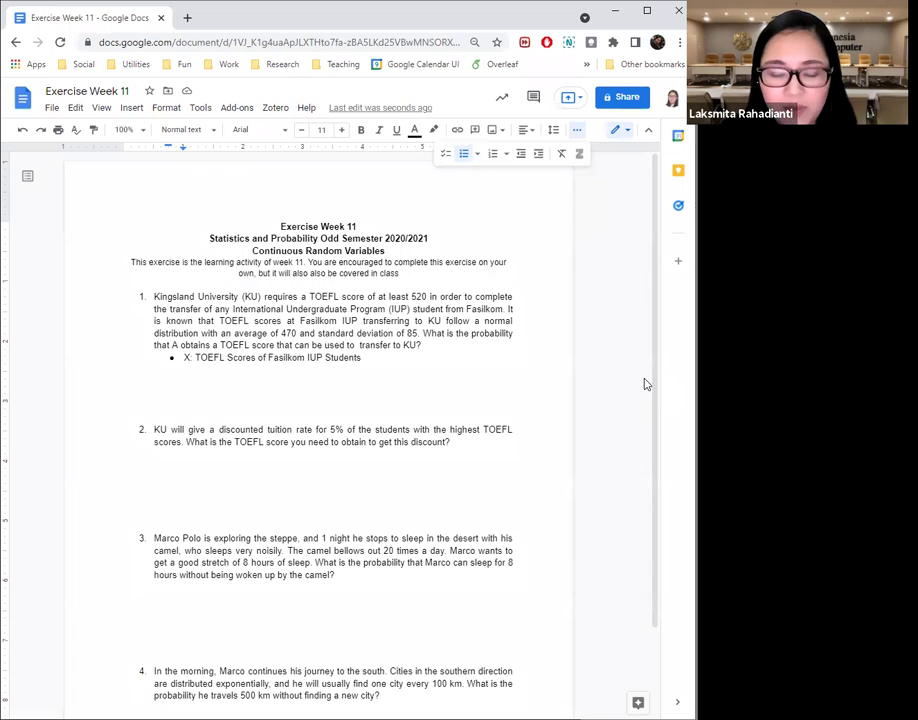
key(Return)
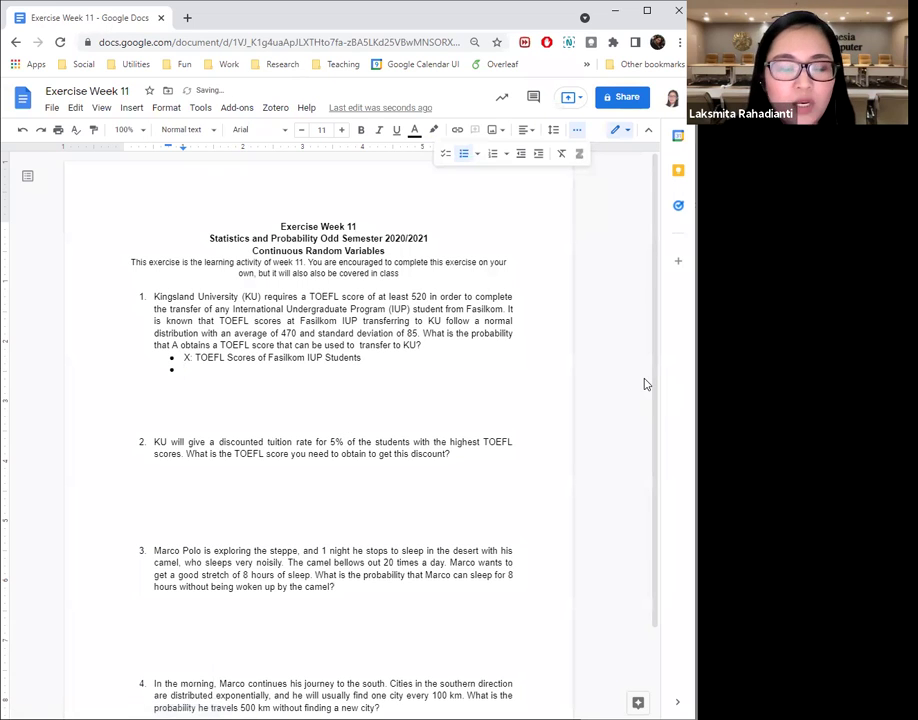
text(X~N())
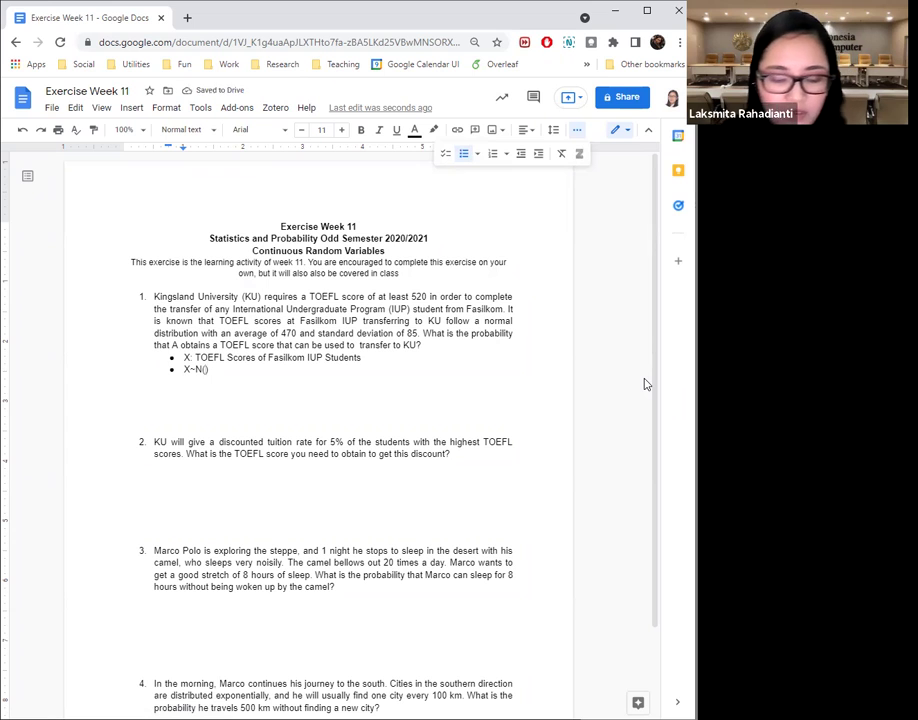
text(470)
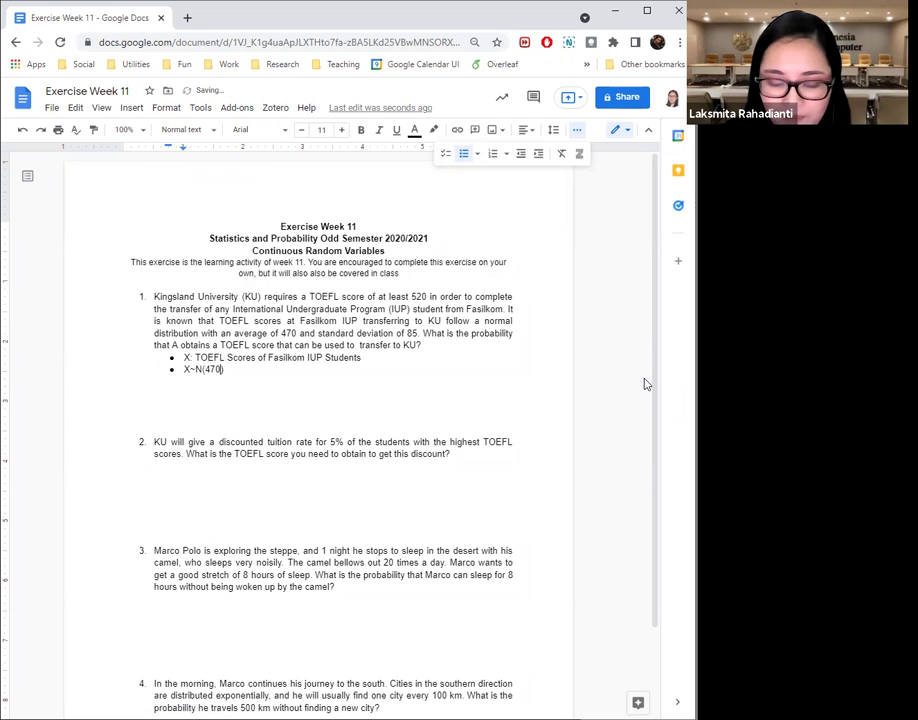
text(,)
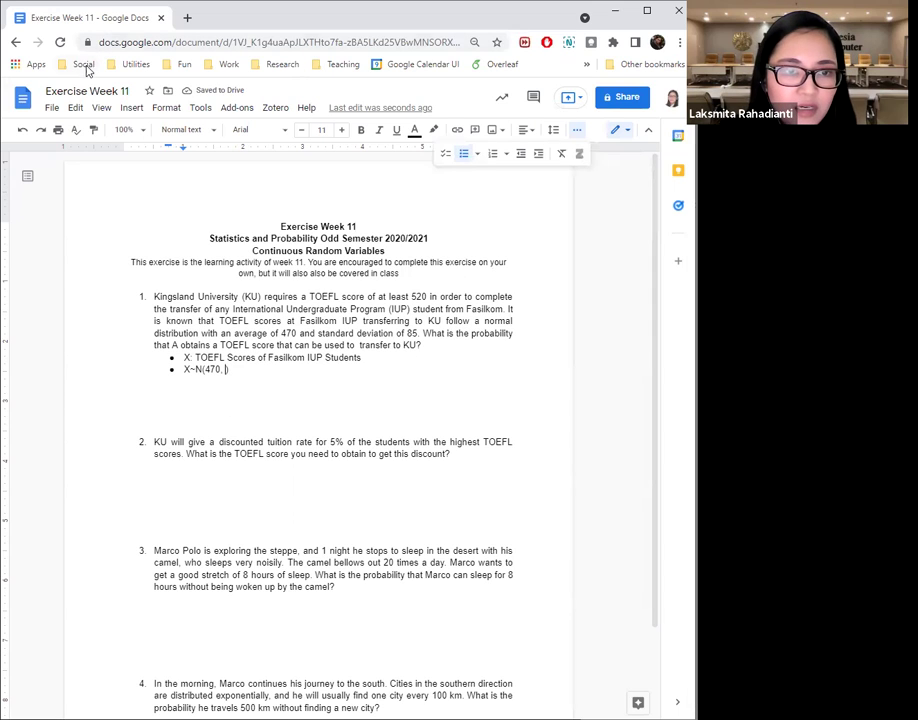
Insert an equation with 85 and a superscript 2 to complete X~N(470, 85²).
click(128, 108)
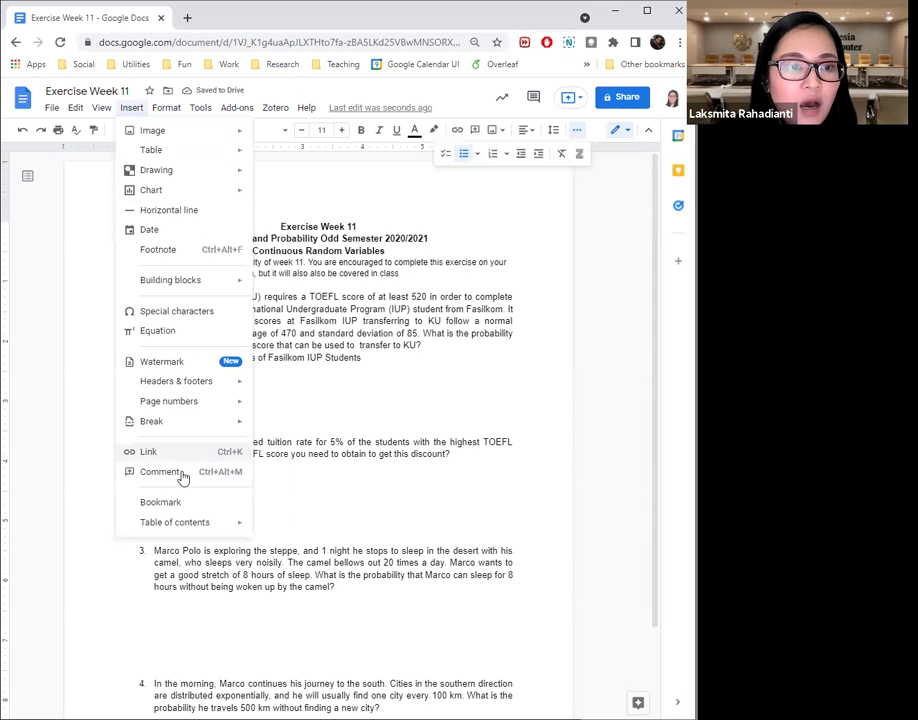
click(172, 335)
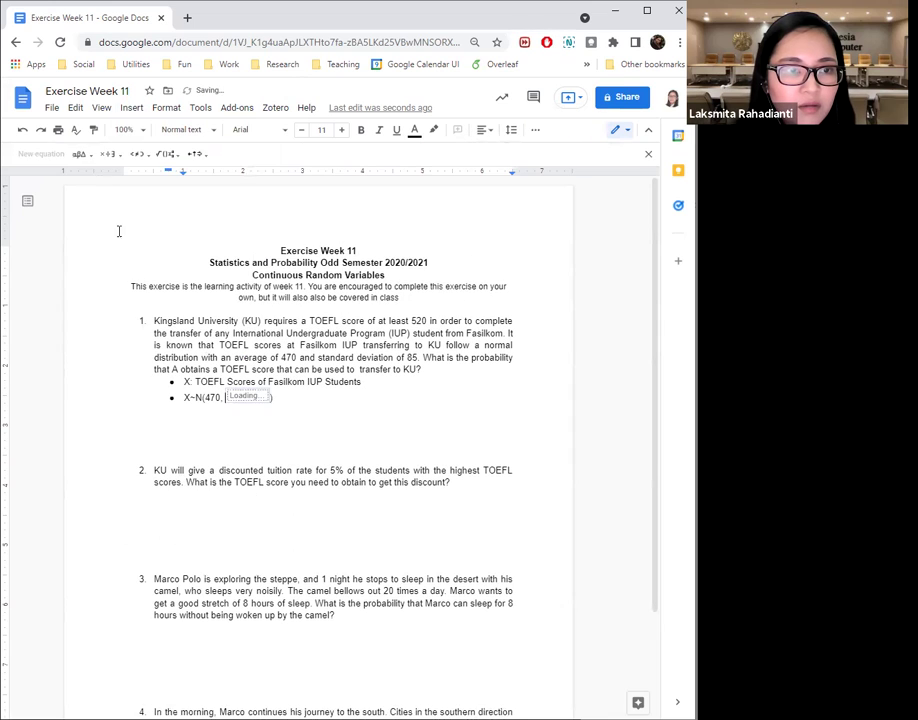
click(168, 155)
click(273, 190)
text(85)
key(Right)
text(2)
key(Down)
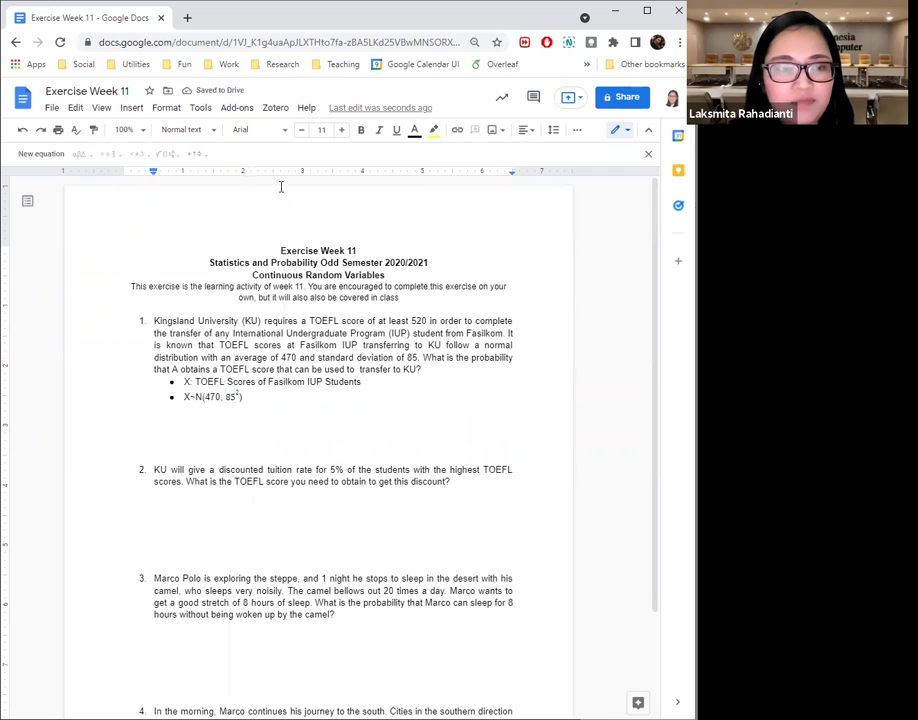
Start an empty bullet below the distribution line and remove surplus blank lines before question 2.
key(BackSpace)
key(Return)
key(Down)
key(Delete)
key(Delete)
key(Up)
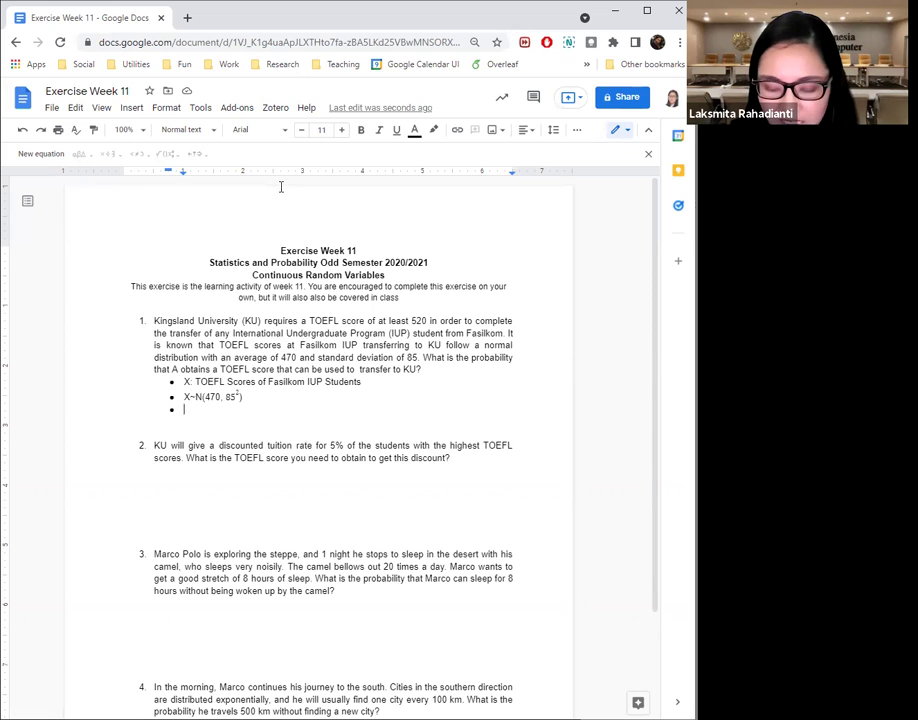
Type P(X>520)=P( ) and insert the fraction equation (x−470)/85 inside it.
text(P(X)
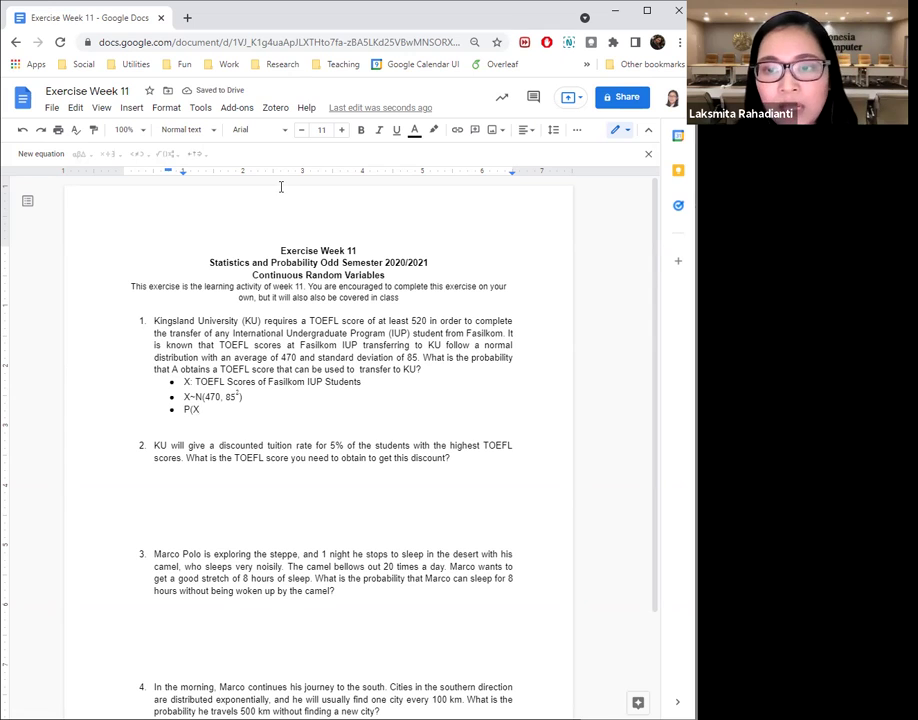
text(>520))
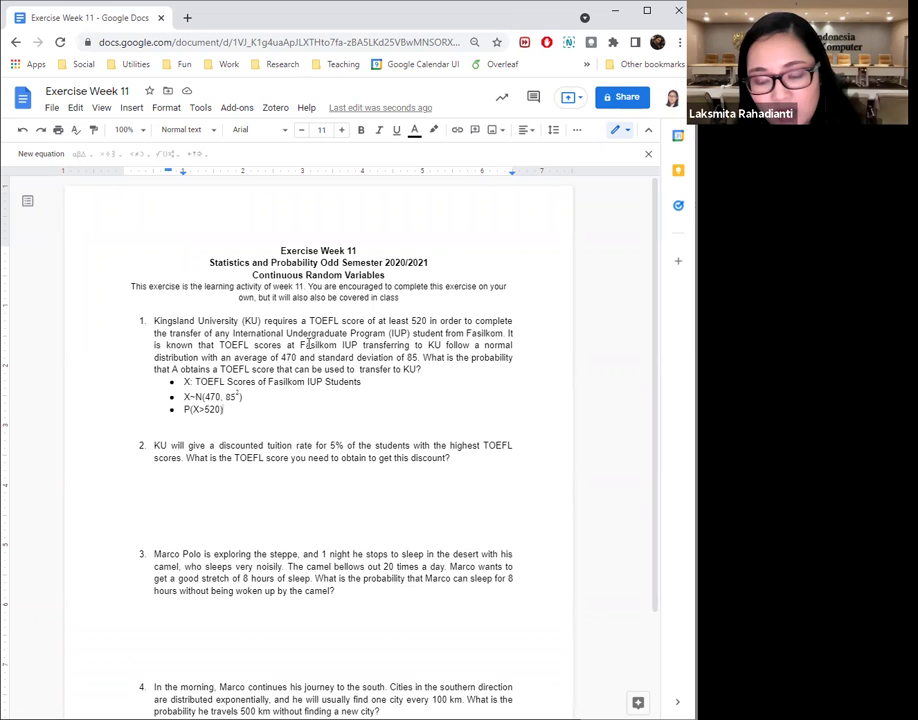
text(=P())
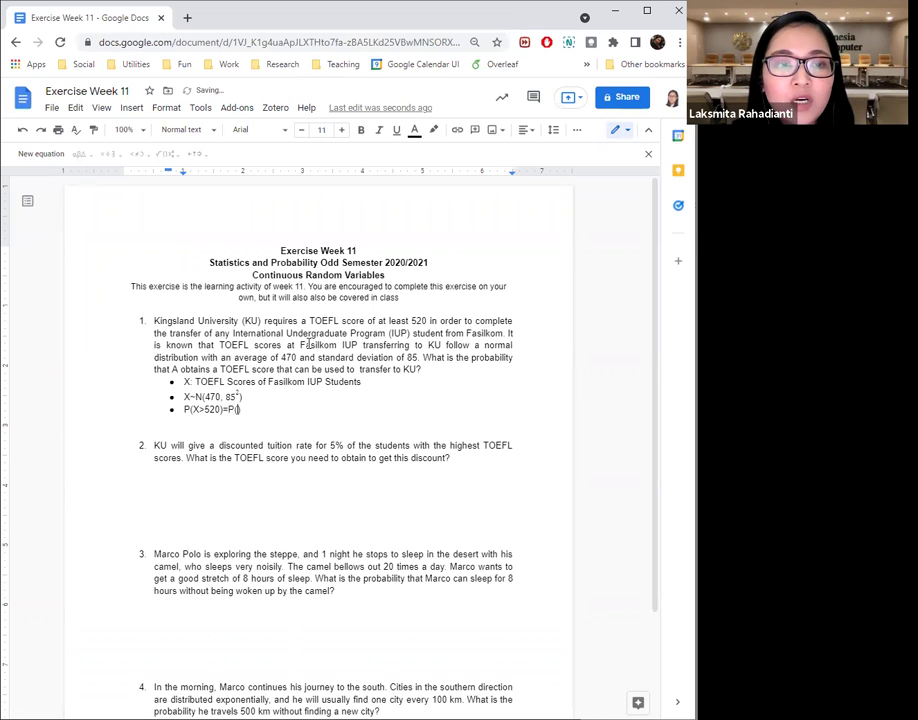
click(38, 154)
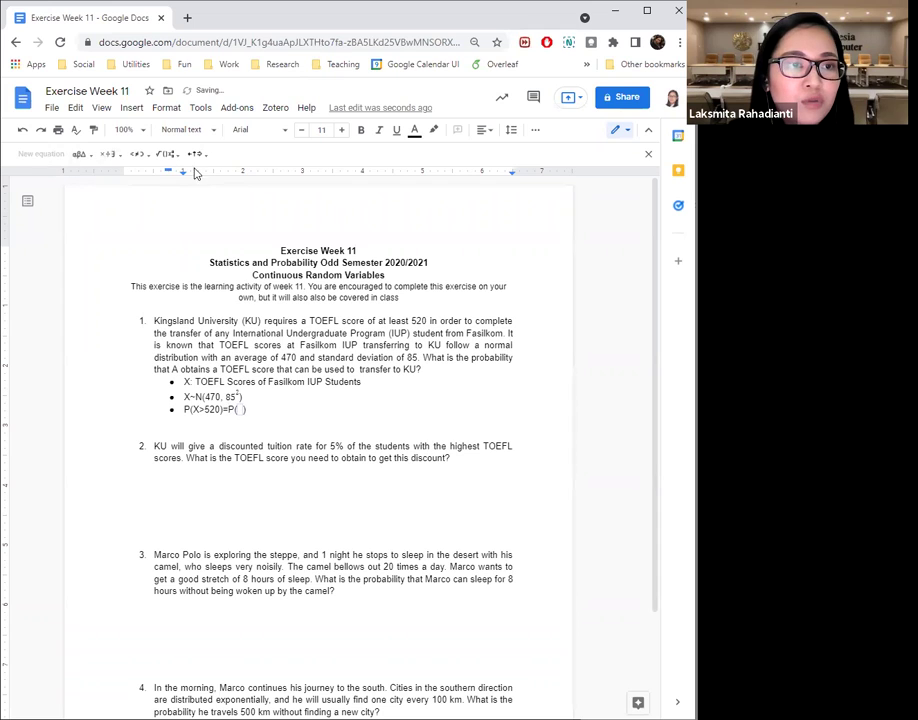
click(152, 155)
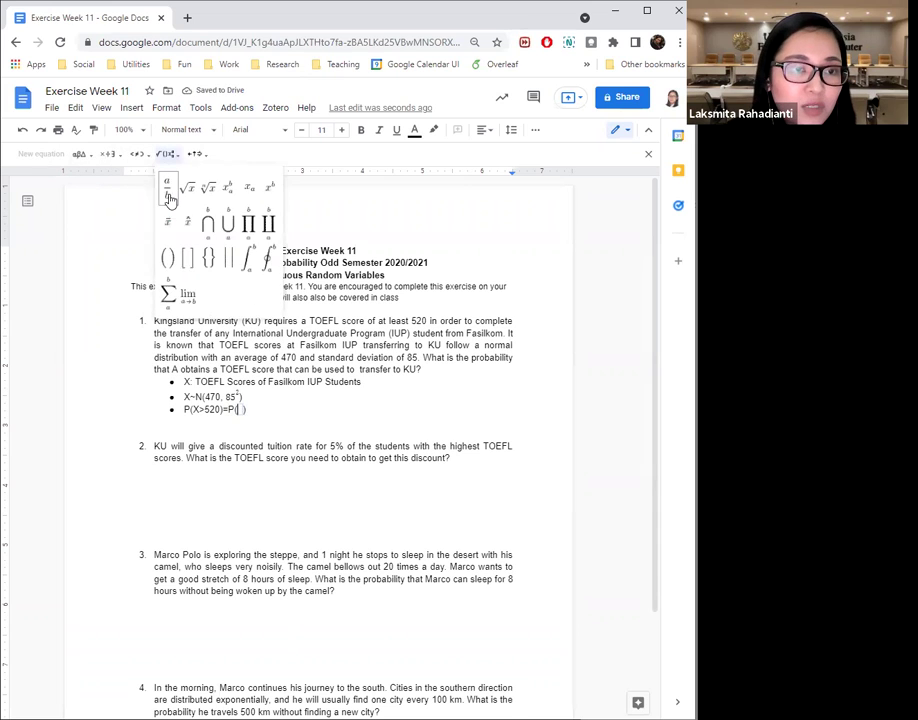
click(141, 181)
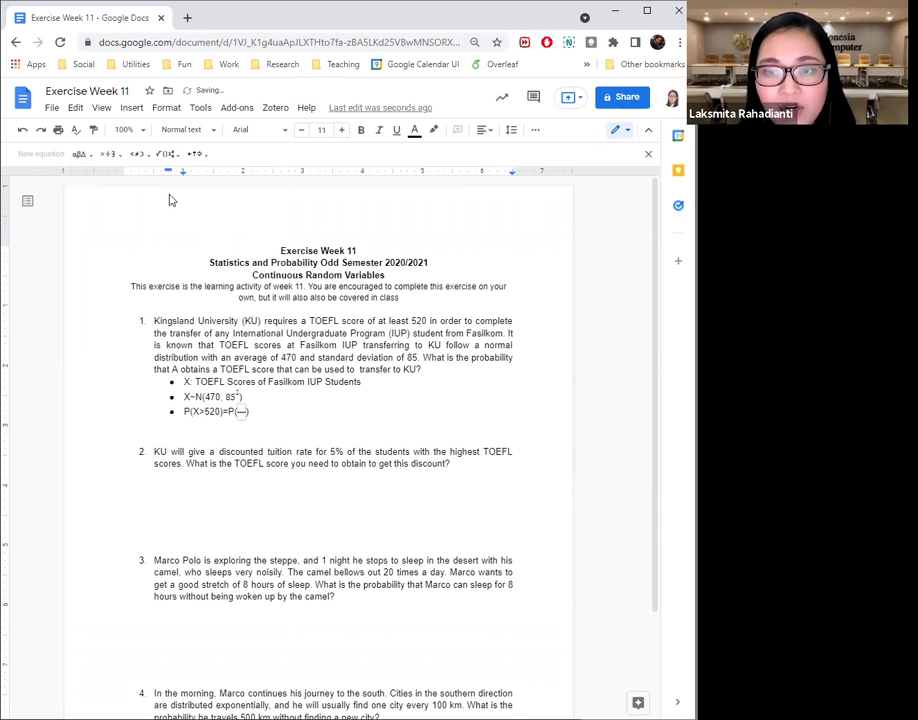
text(x-)
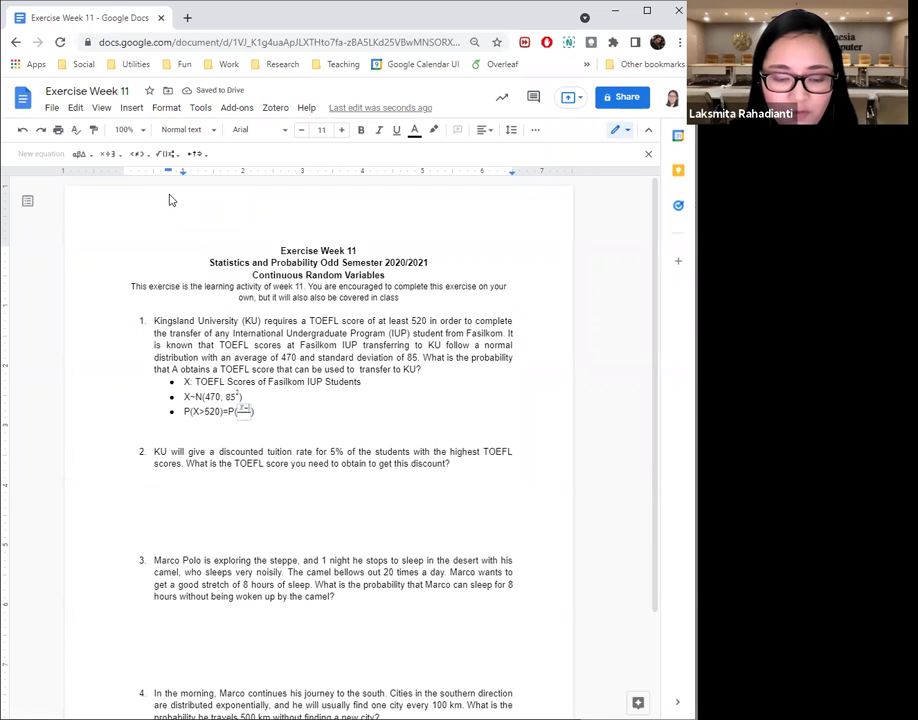
text(470)
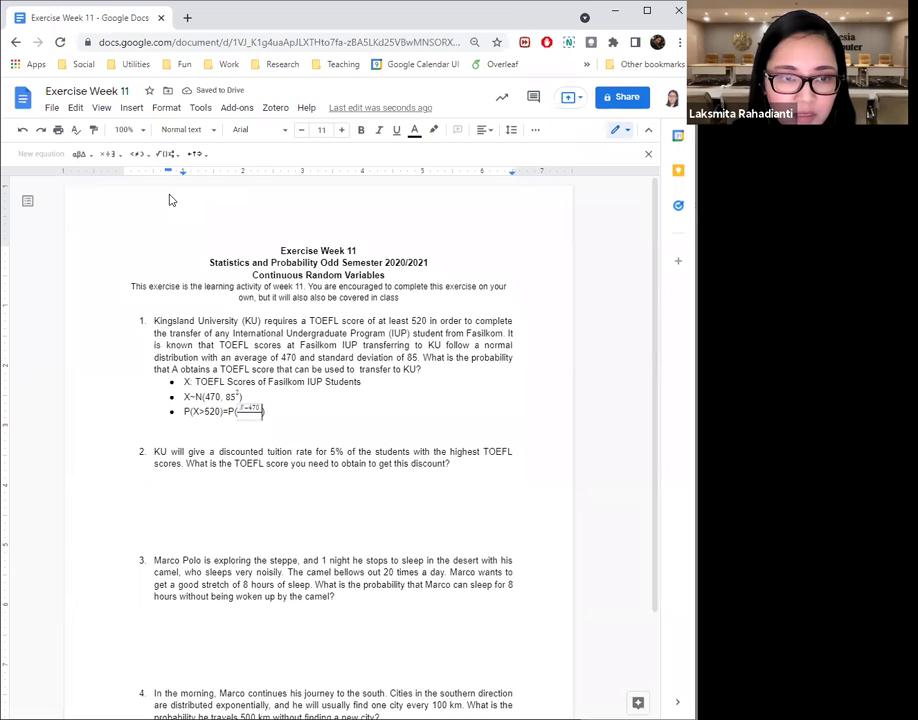
key(Down)
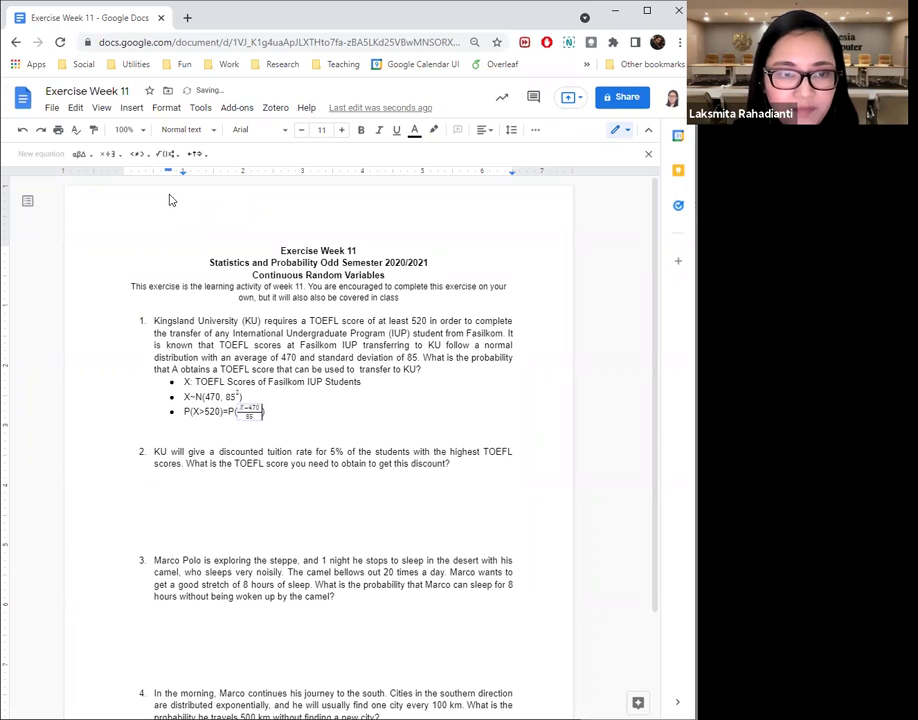
text(85)
Add > and a second copy of the fraction, changing its numerator to 520−470.
key(Right)
text(>)
key(ctrl+v)
key(Up)
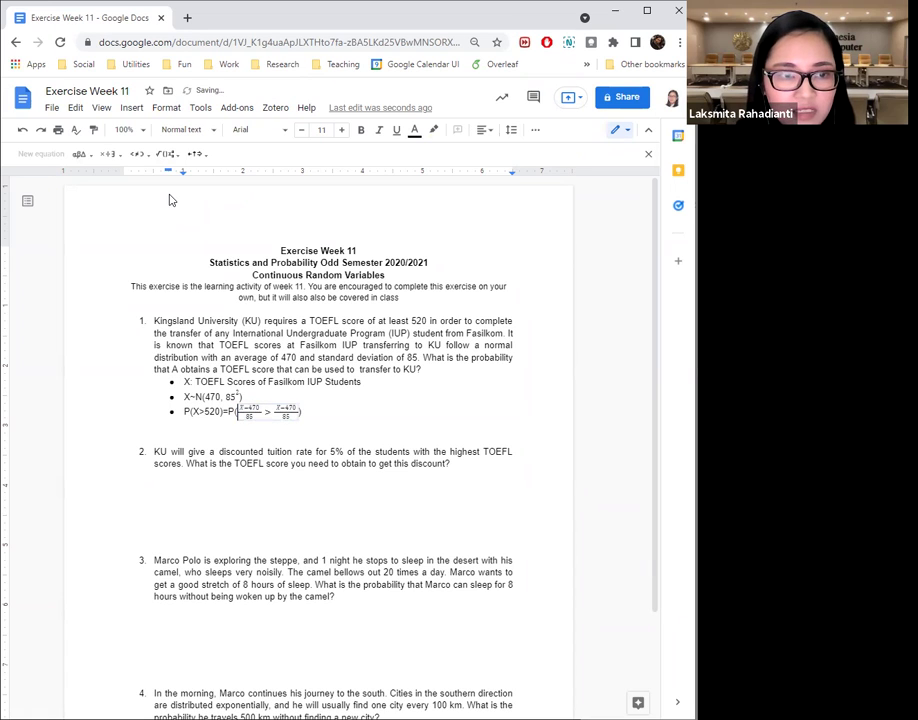
click(277, 405)
drag(277, 405, 286, 406)
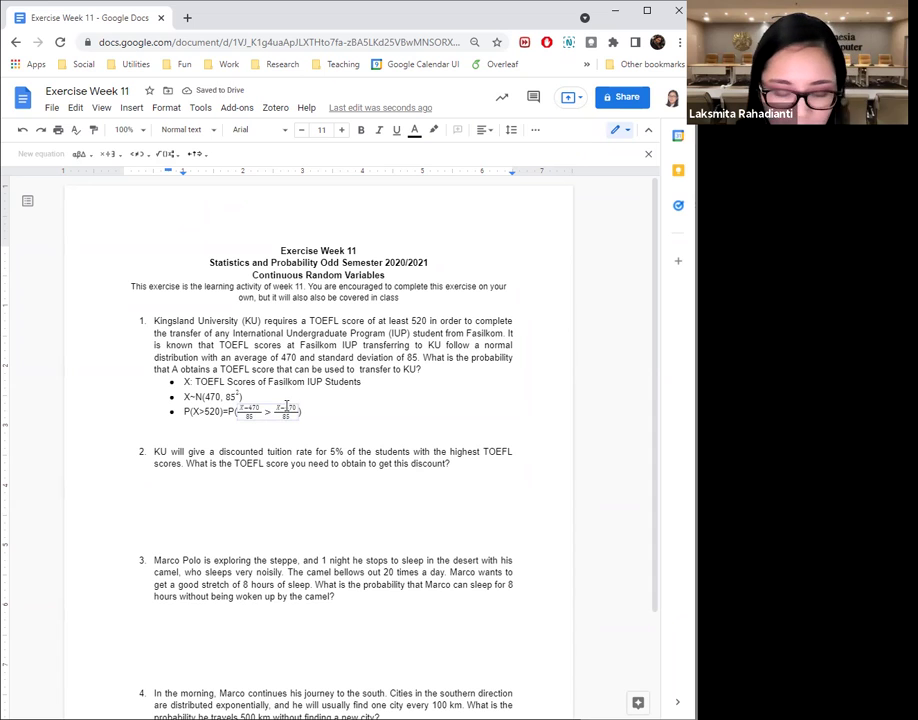
text(520)
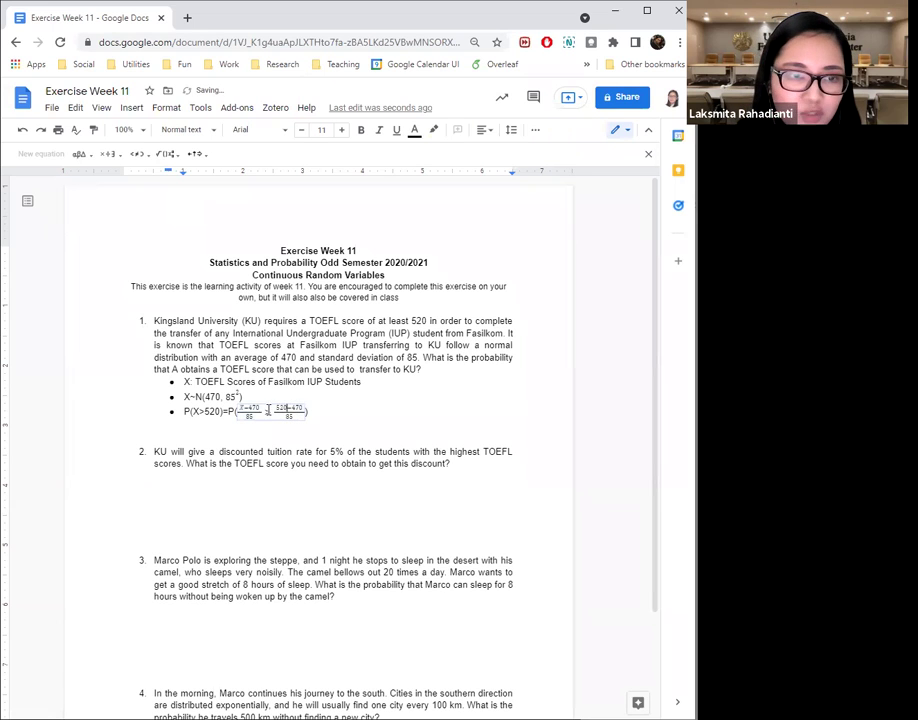
click(326, 415)
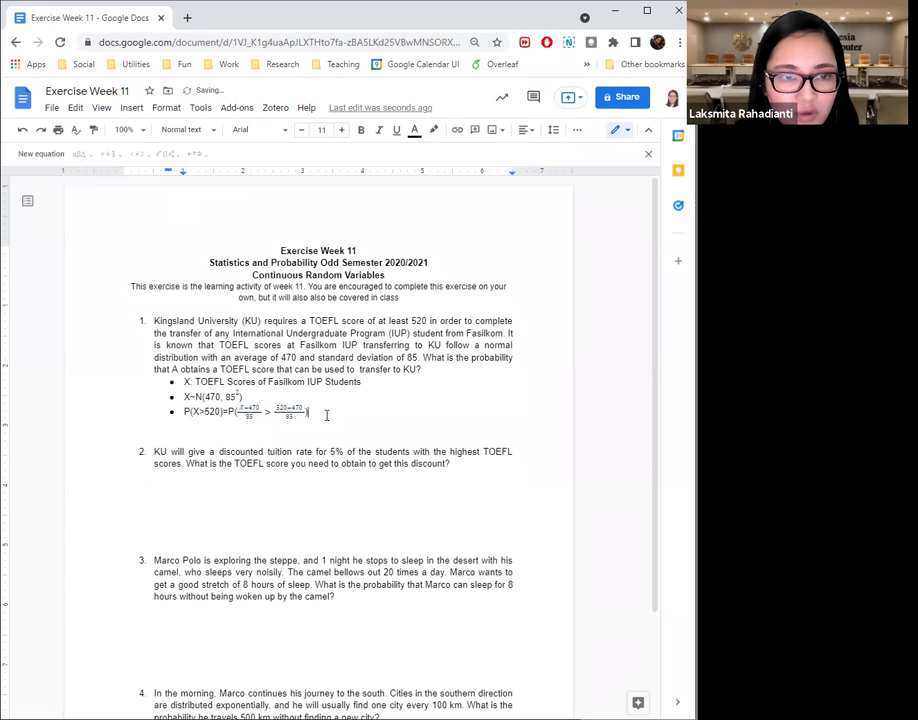
Paste a copy of the P(…) expression after the equals sign and replace the first fraction with Z.
drag(324, 414, 228, 416)
key(ctrl+c)
click(318, 411)
key(ctrl+v)
click(333, 411)
text(Z)
click(346, 411)
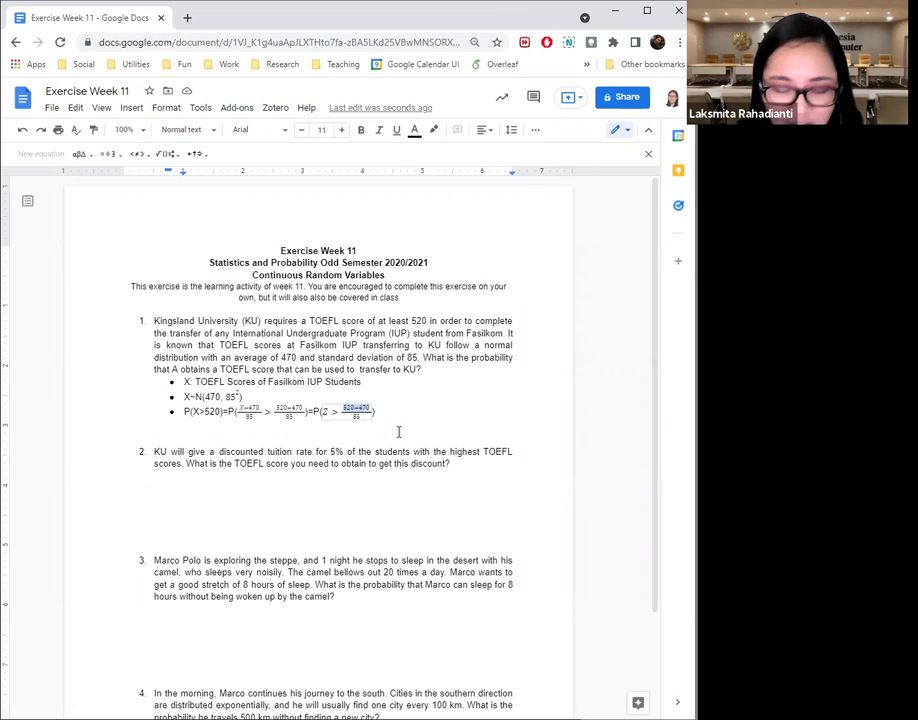
key(Down)
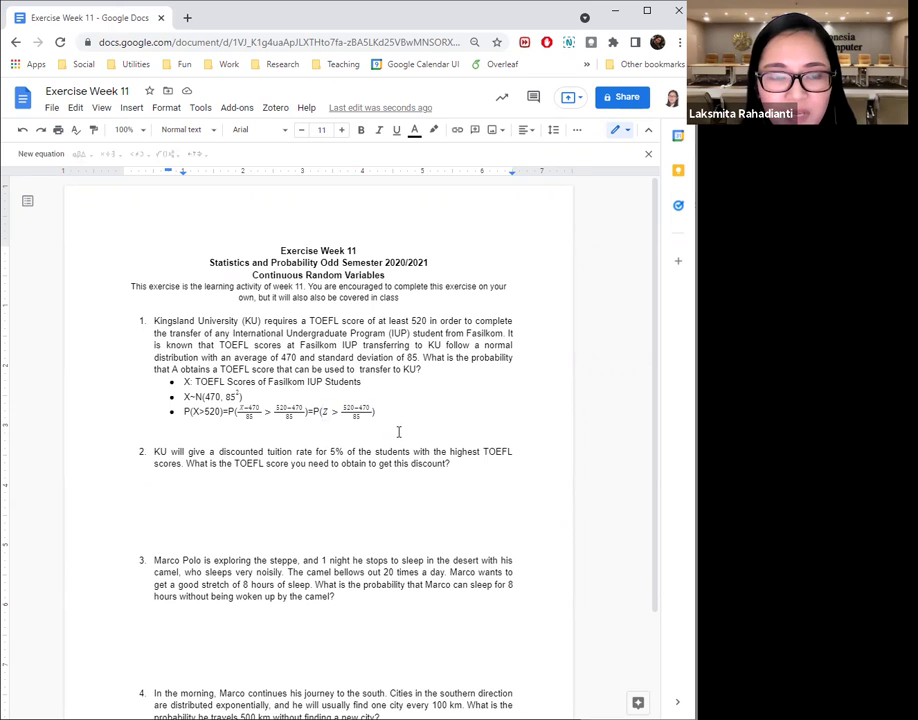
Change the last fraction's numerator to 50 and trail the line with '......'.
drag(374, 412, 360, 402)
click(368, 407)
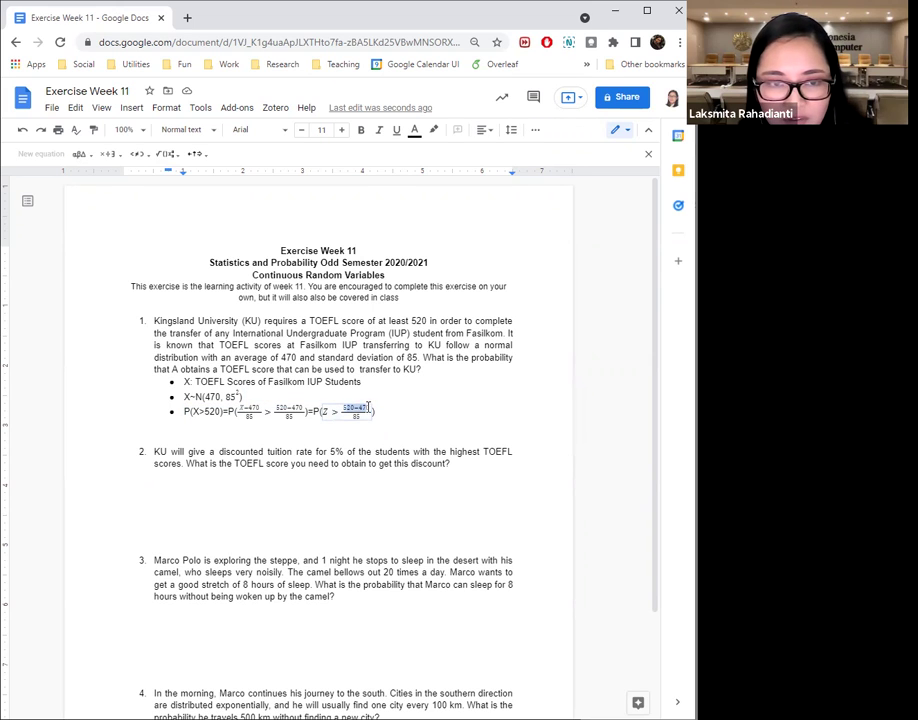
key(BackSpace)
key(BackSpace)
key(BackSpace)
key(BackSpace)
key(BackSpace)
key(BackSpace)
key(BackSpace)
text(50)
click(437, 406)
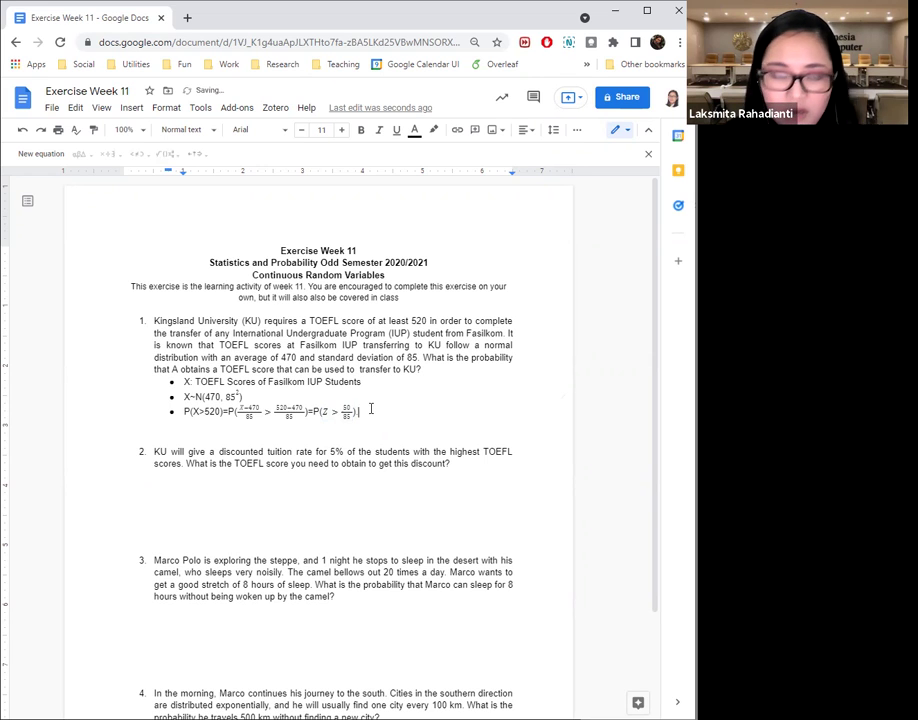
text(......)
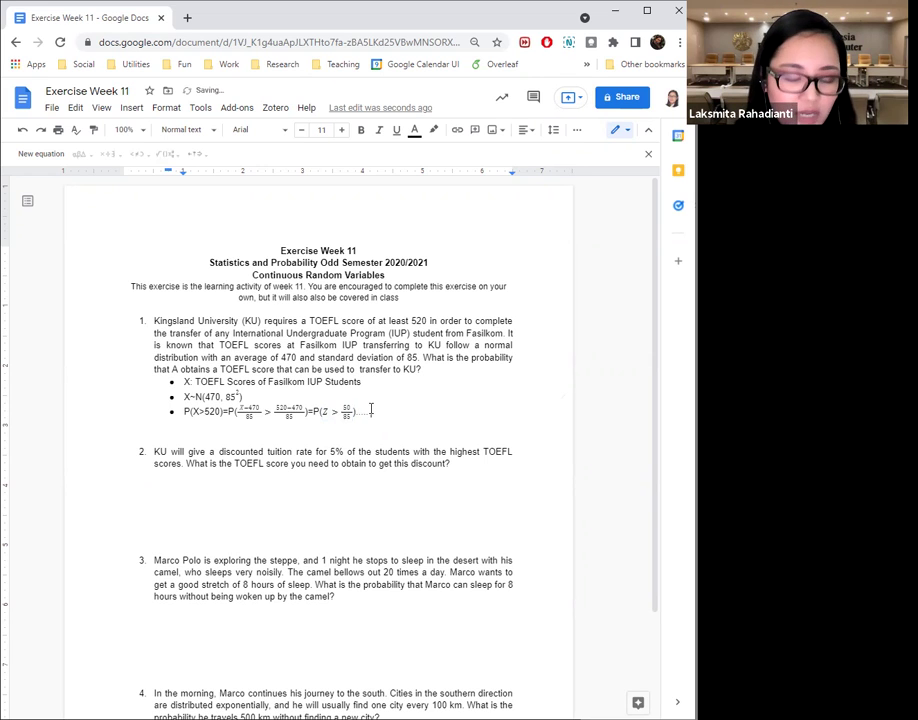
Copy question 1's setup bullets under question 2, then delete them, leaving an empty line.
drag(371, 410, 177, 383)
key(ctrl+c)
click(211, 477)
key(ctrl+v)
drag(345, 505, 123, 472)
key(BackSpace)
key(BackSpace)
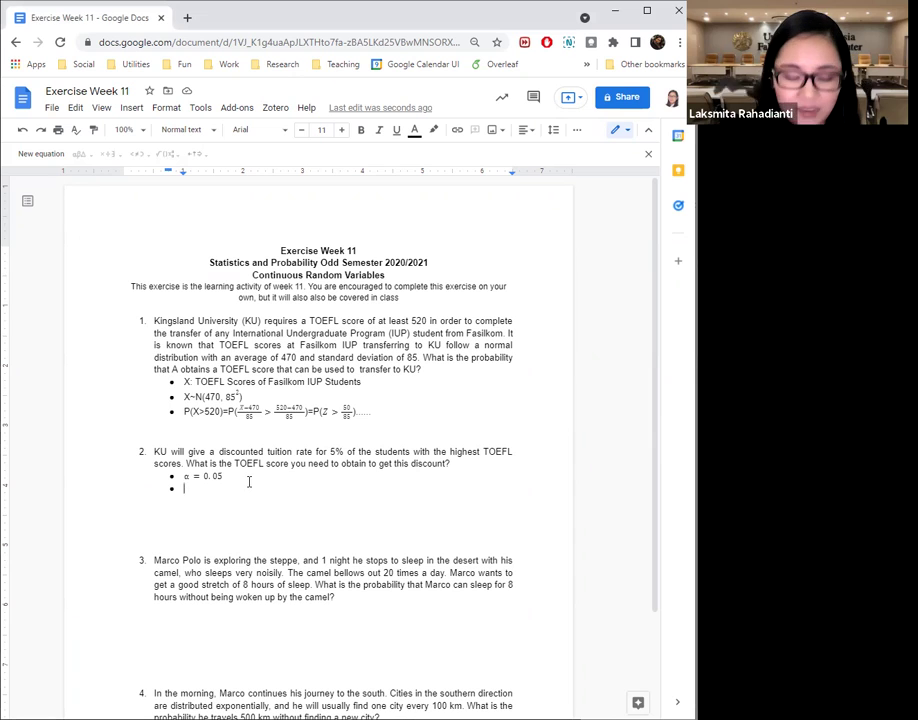
Add the equation bullet Z₀.₀₅ = ? using a subscript.
click(30, 154)
click(185, 160)
mouse_move(205, 160)
mouse_move(164, 156)
click(252, 195)
text(z_0.05)
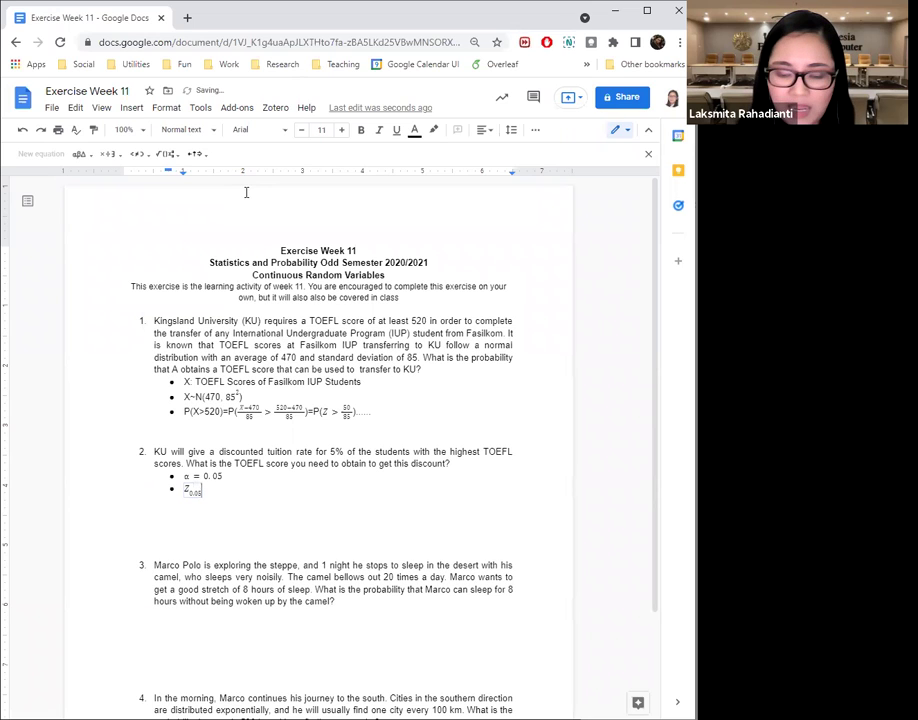
key(Right)
text(=?)
Delete the extra empty lines above question 3.
click(208, 505)
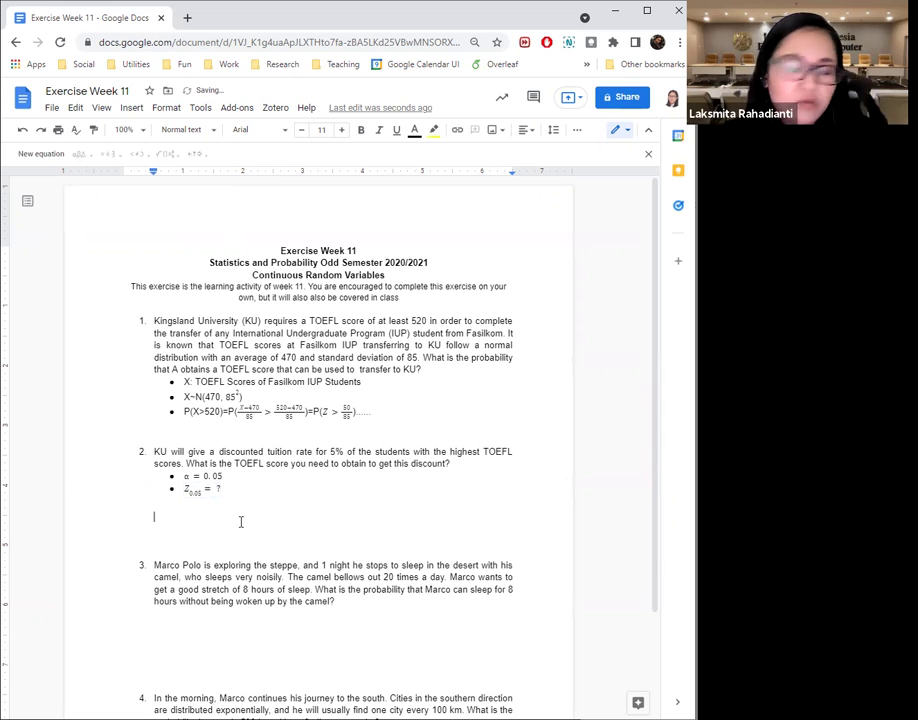
key(Delete)
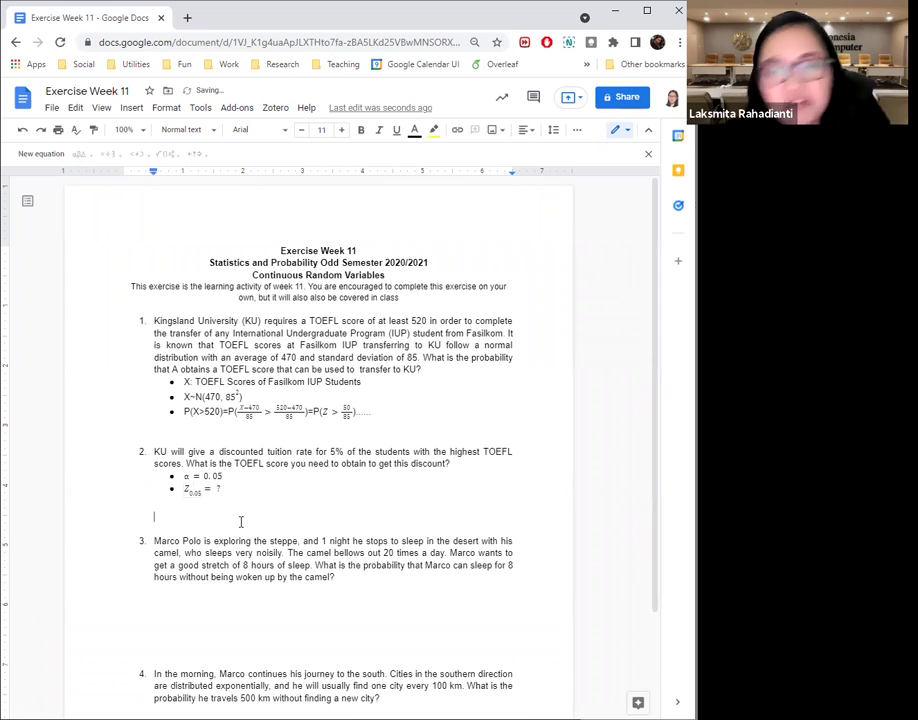
click(436, 601)
key(Down)
key(Up)
key(Up)
key(Up)
key(Up)
key(Up)
key(Up)
key(Up)
key(Up)
key(Delete)
key(Delete)
key(Up)
key(Up)
key(Up)
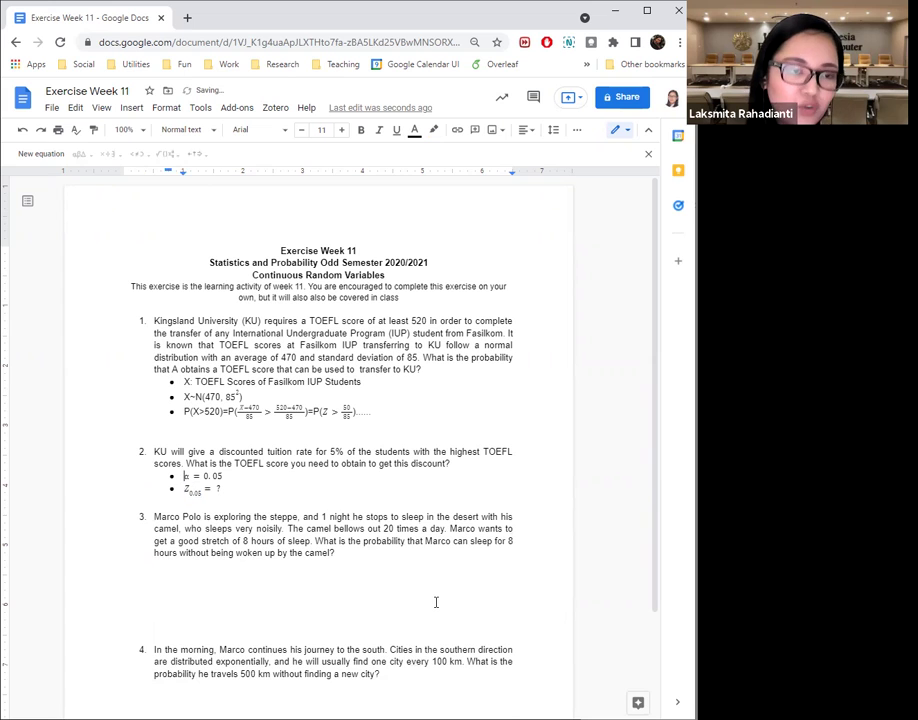
key(Up)
key(Up)
key(Up)
key(Delete)
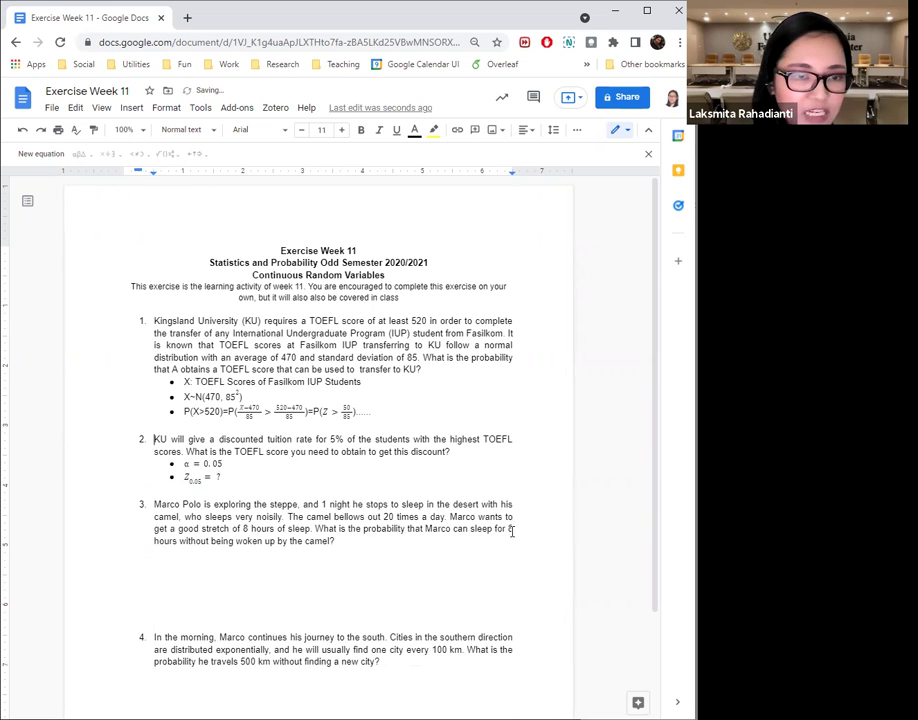
Append '?' after the dots on question 1's P(X>520) line.
scroll(369, 428, down, 2)
click(279, 340)
click(397, 280)
text(?)
Remove the highlight colour from the line under question 3 and make it a bullet.
click(345, 427)
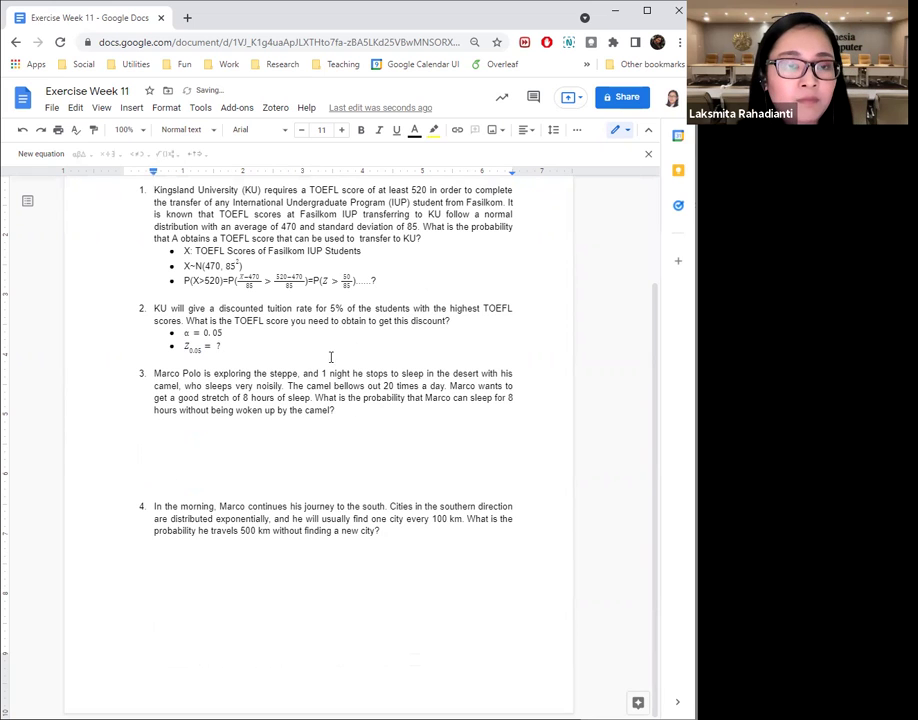
click(577, 129)
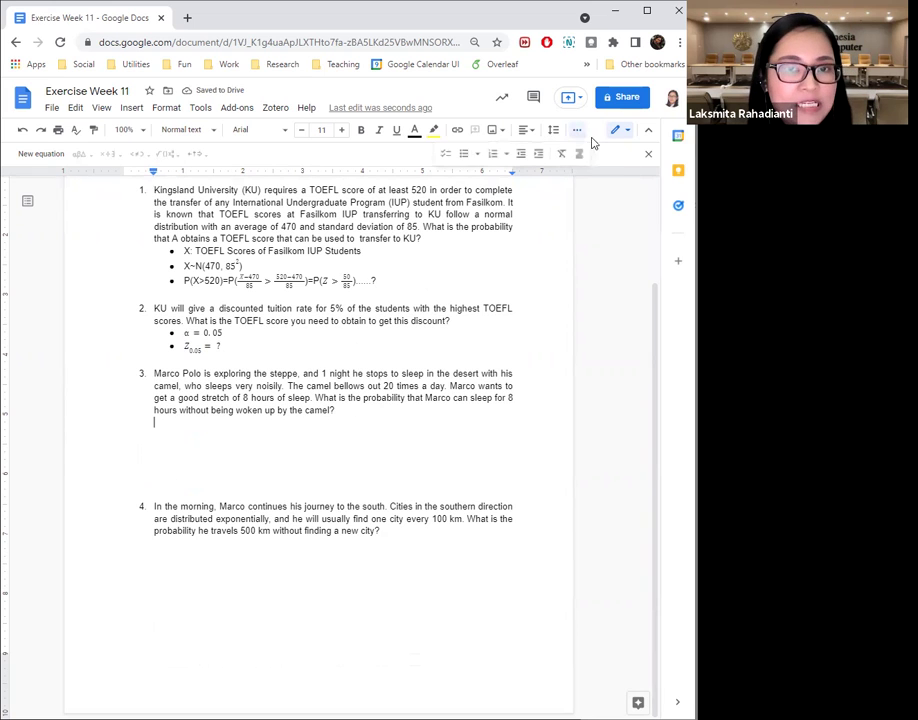
click(464, 153)
key(BackSpace)
click(433, 129)
click(438, 167)
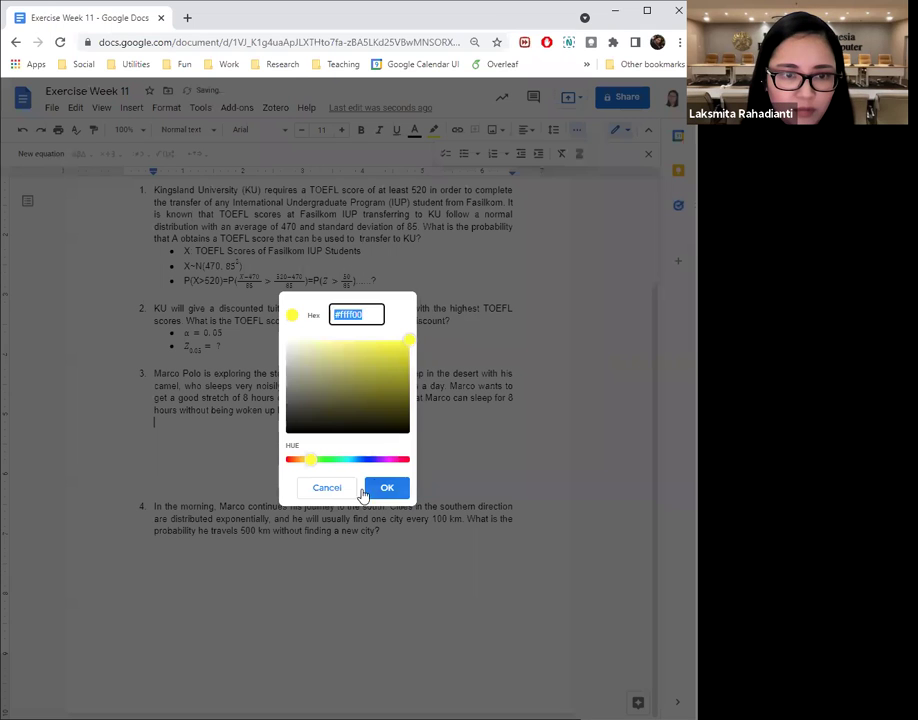
click(330, 488)
click(435, 133)
click(472, 305)
click(464, 156)
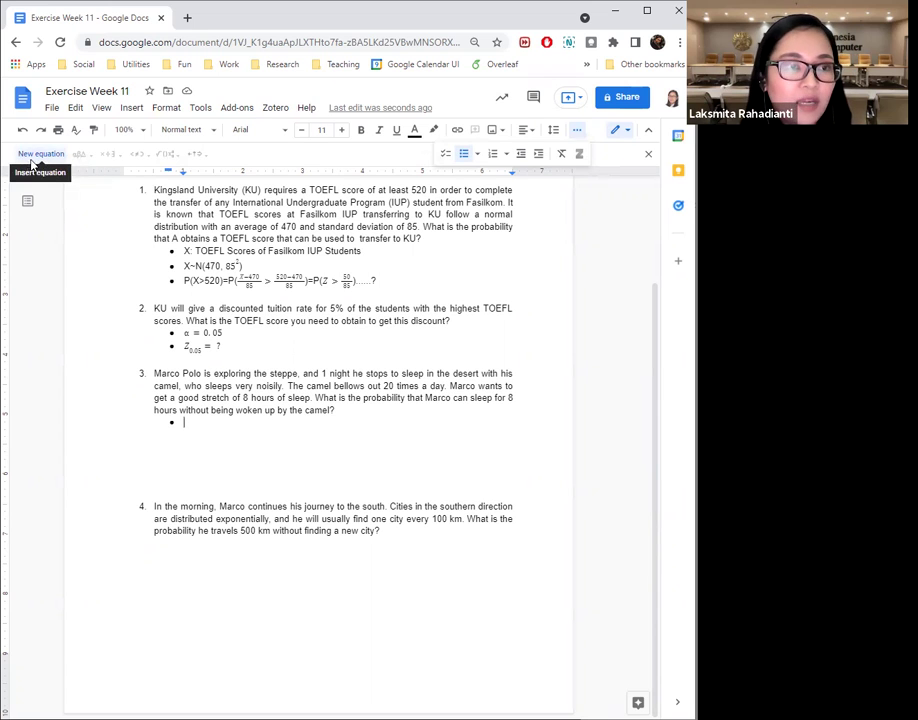
Insert λ from the Greek letters, type '= 20 times / day', and begin an empty bullet below.
click(77, 156)
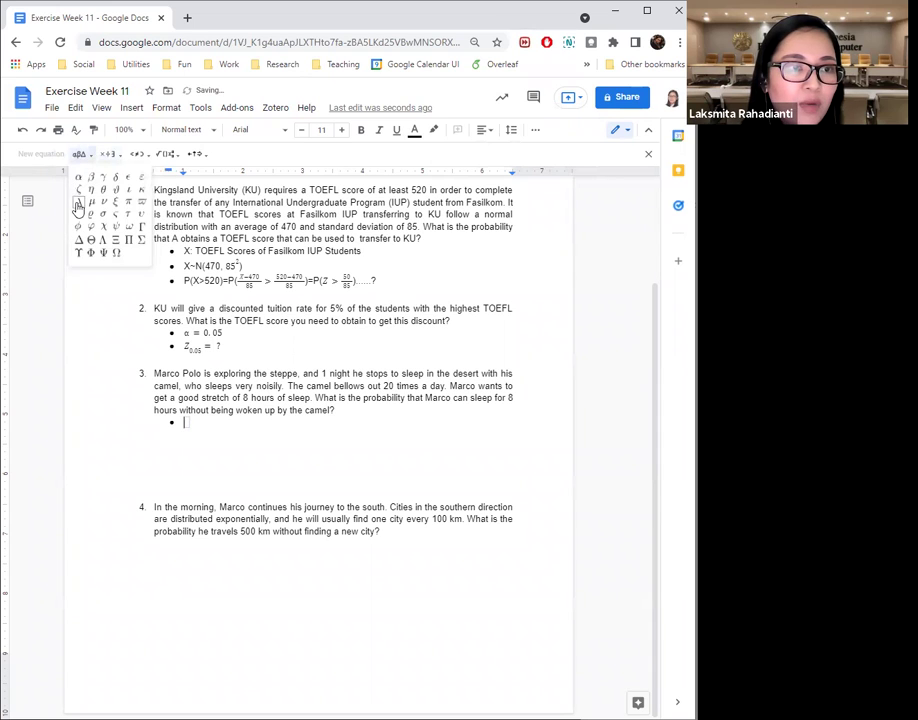
click(79, 201)
text(=)
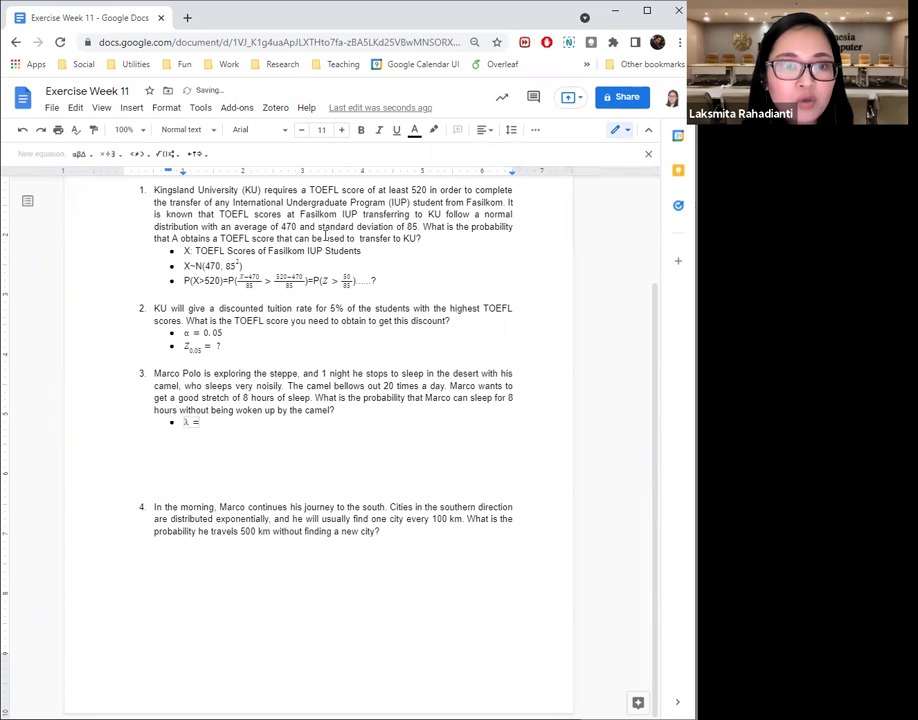
text( 20 times)
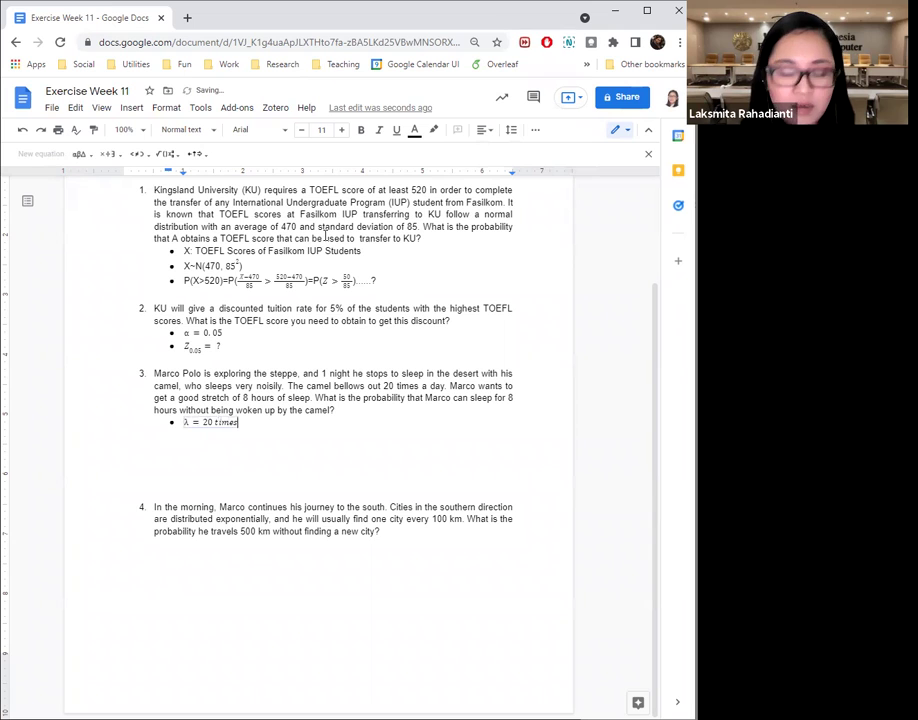
text( / day)
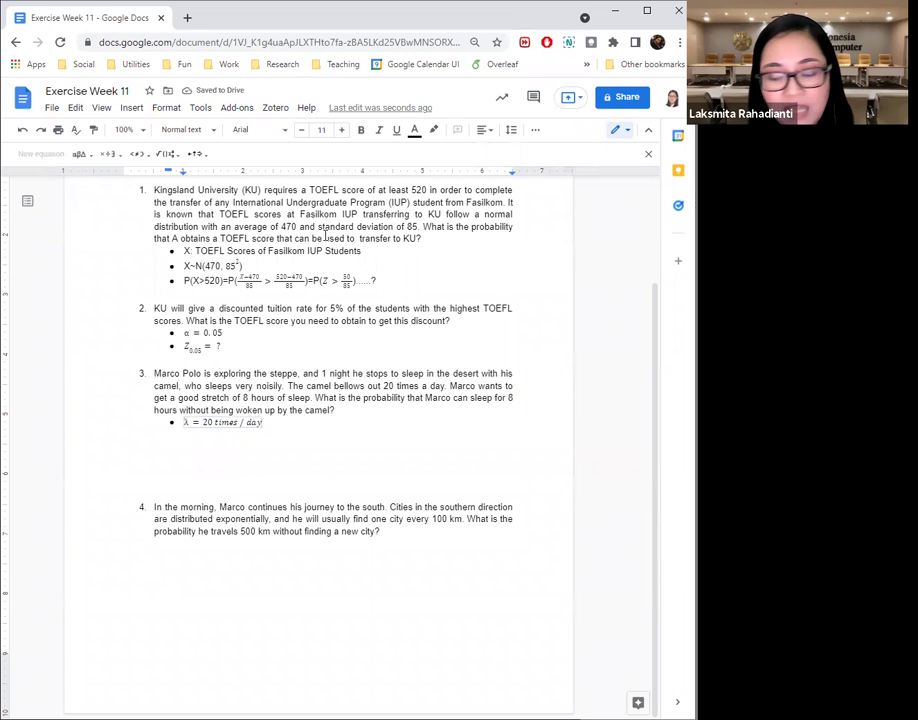
key(Right)
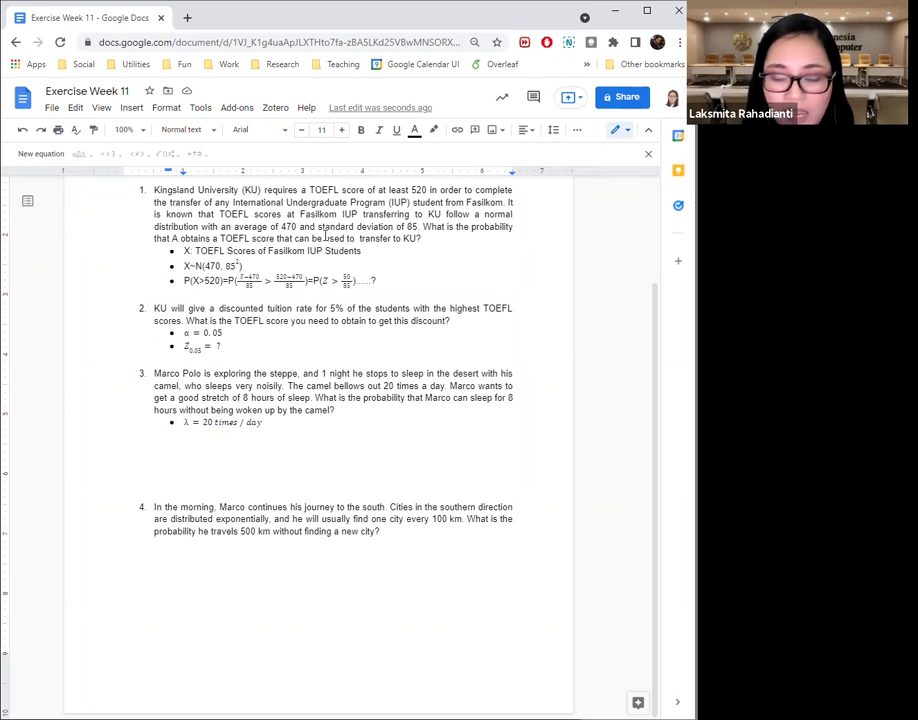
key(Return)
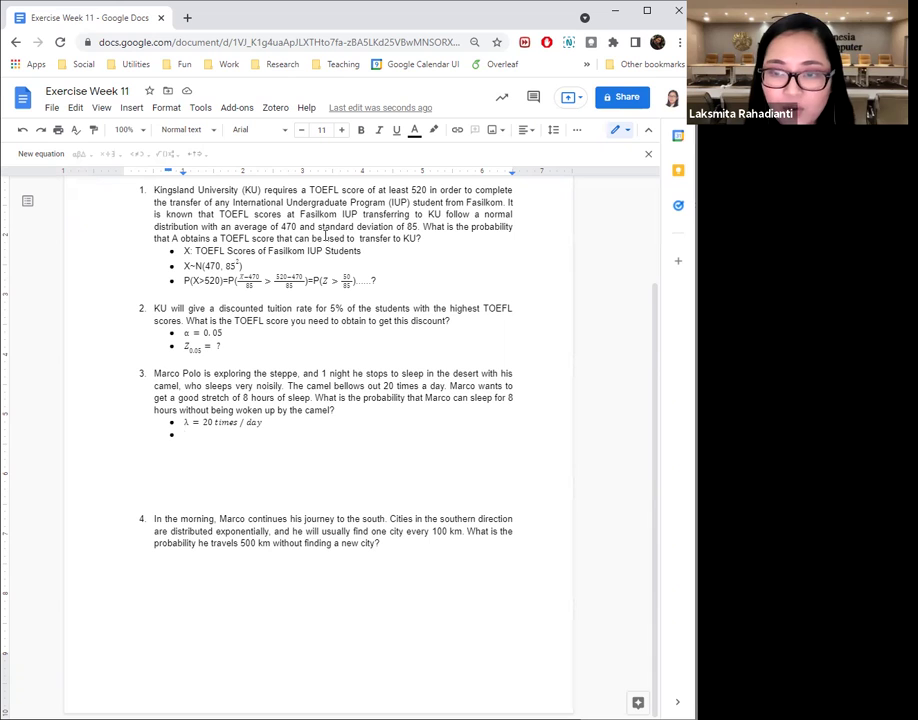
Type the bullet 'T=time between the camel bellowing'.
text(T=)
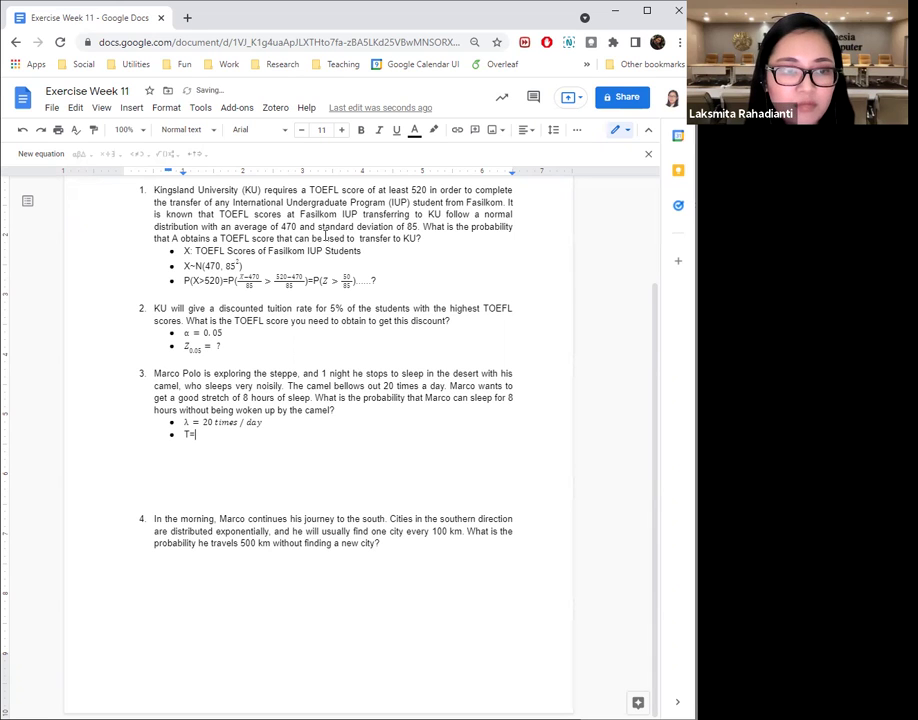
text(time between )
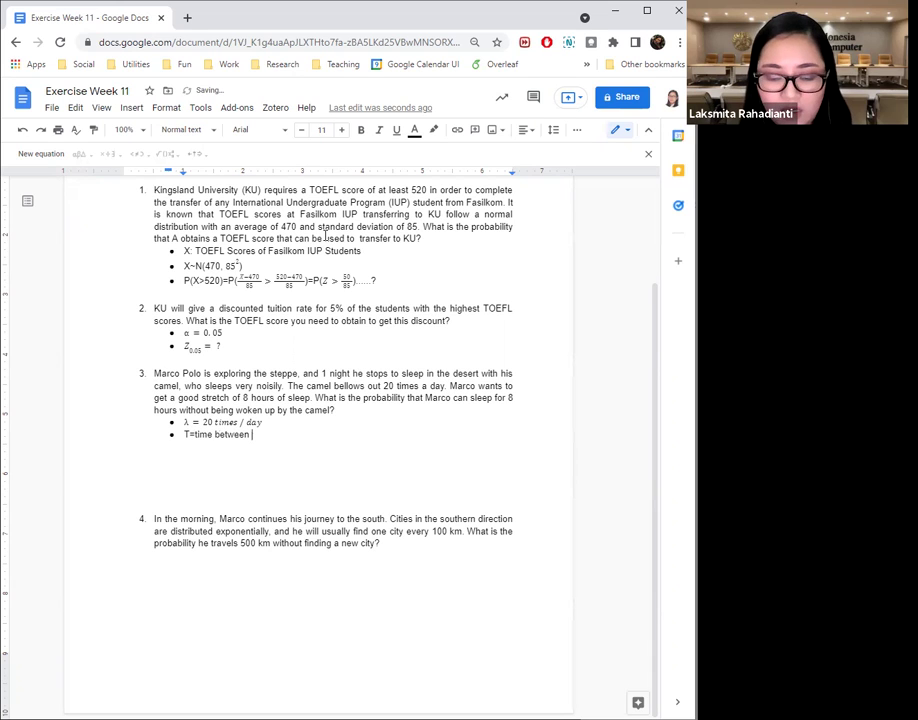
text(camel bellowing)
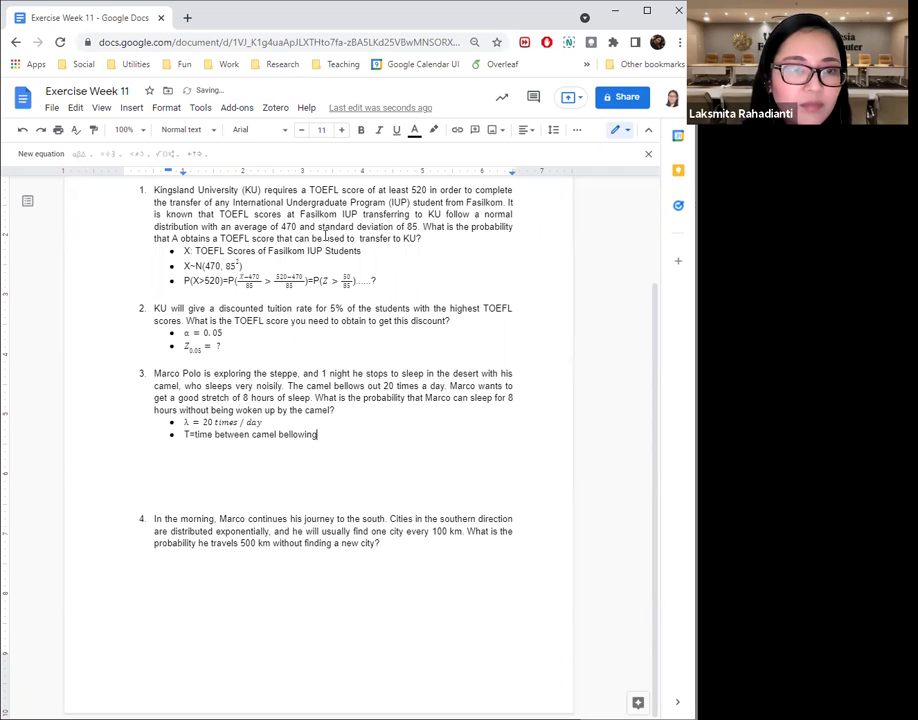
key(Left)
key(Left)
key(Left)
key(Left)
key(Left)
key(Left)
key(Left)
key(Left)
key(Left)
key(Left)
key(Left)
key(Left)
key(Left)
key(Left)
key(Left)
text(the)
click(341, 443)
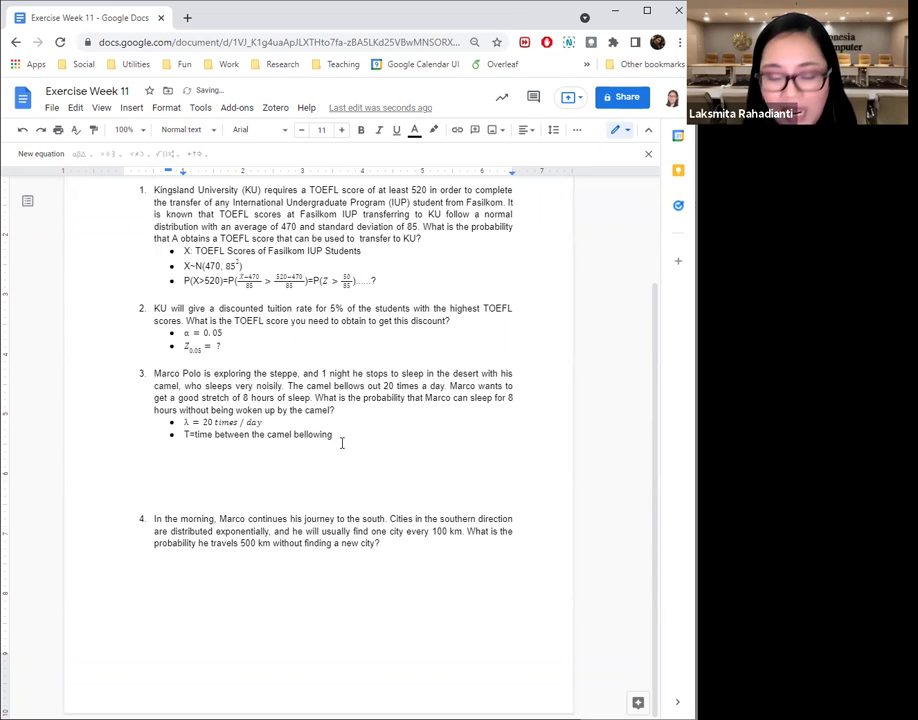
Append ', T~Exp(20)' to the bullet and start a new bullet below it.
text(, T)
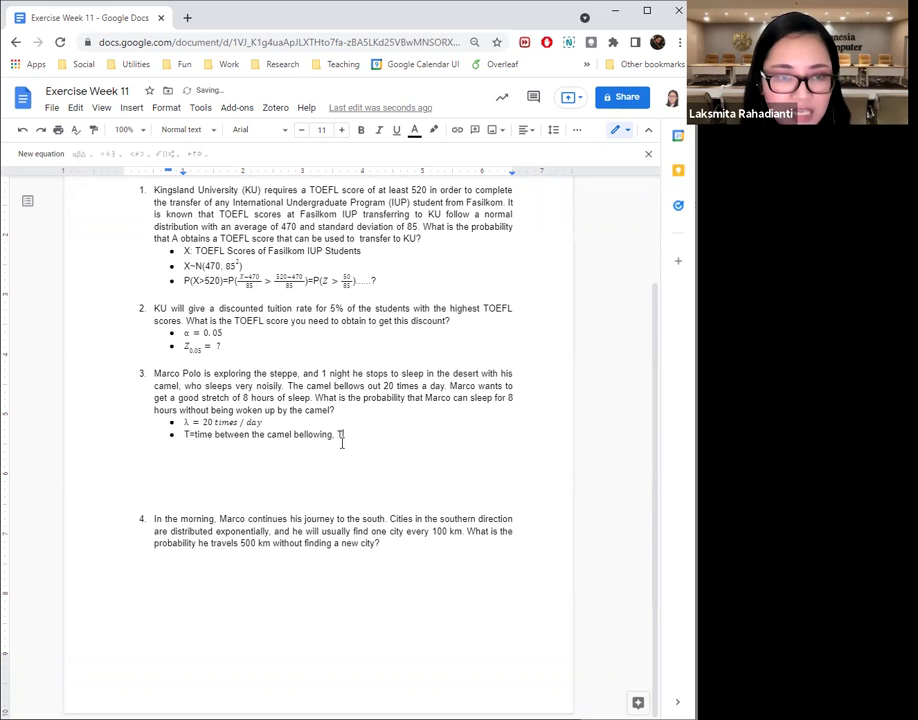
click(57, 155)
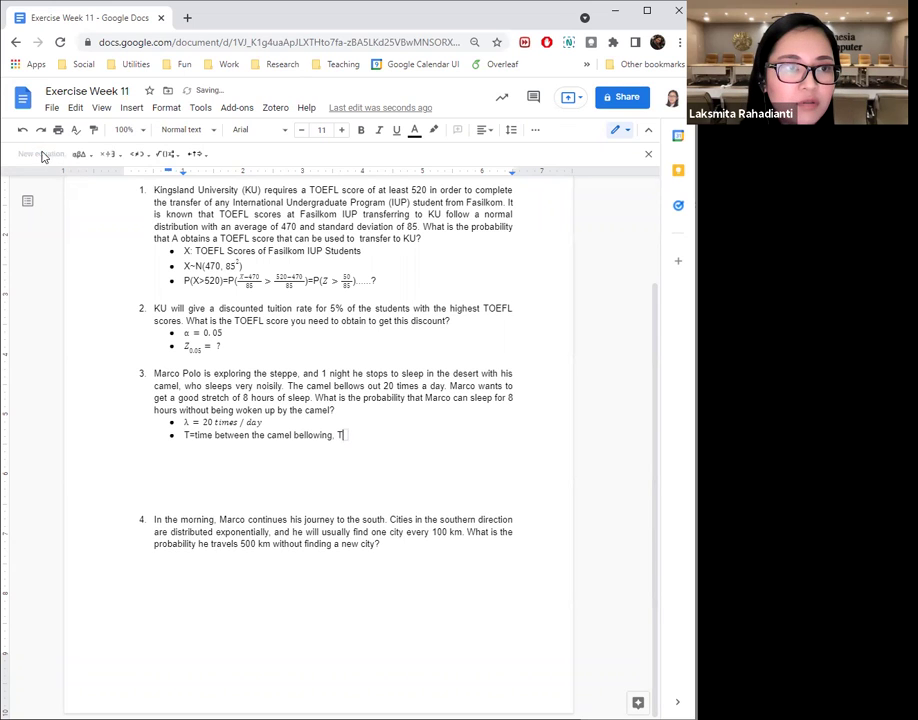
click(375, 436)
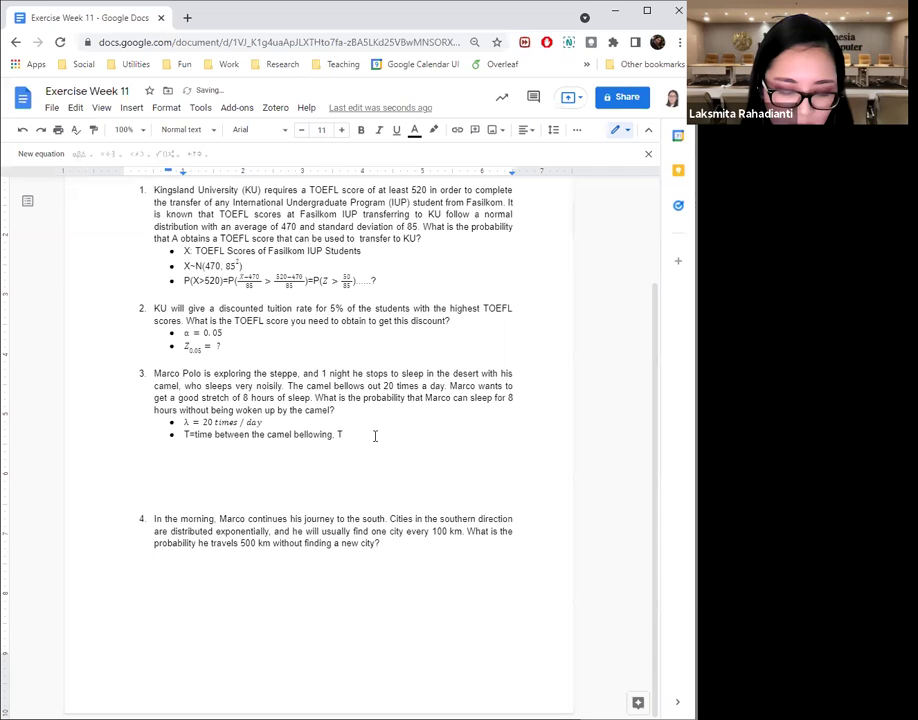
text(~)
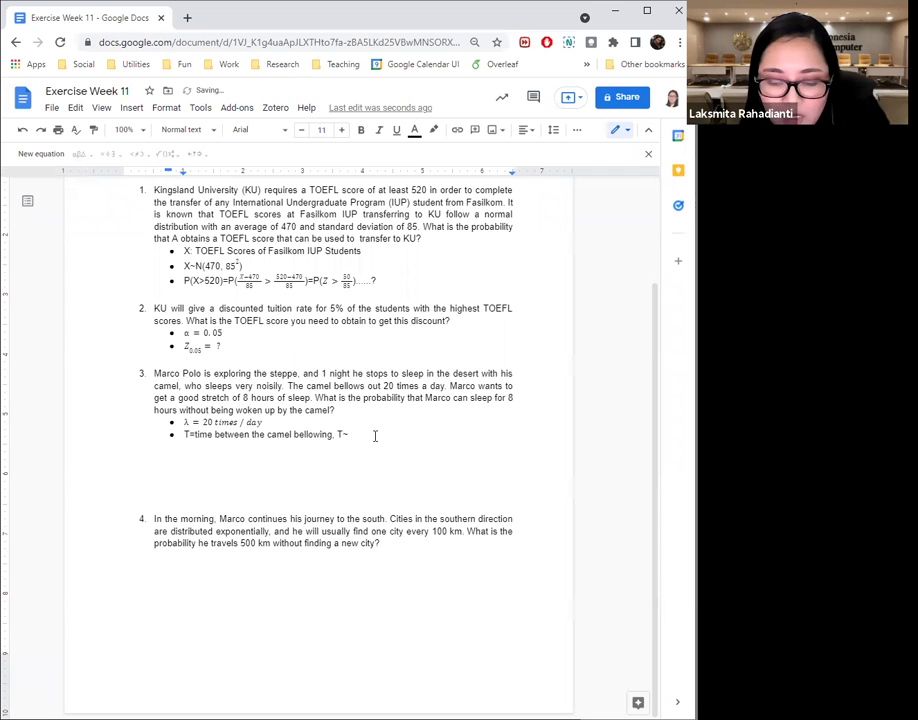
text(Exp)
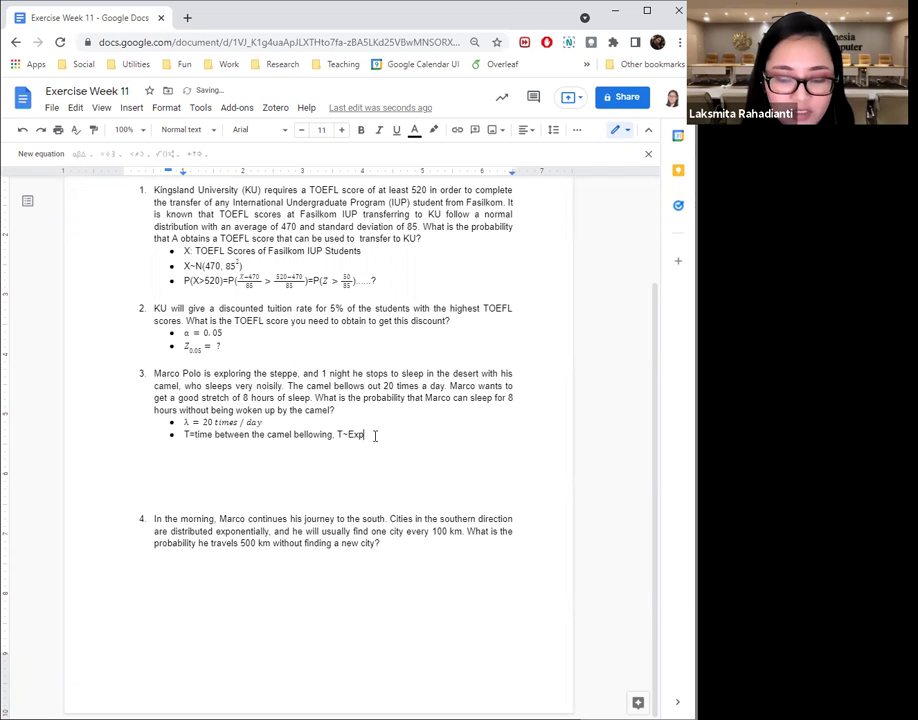
text(())
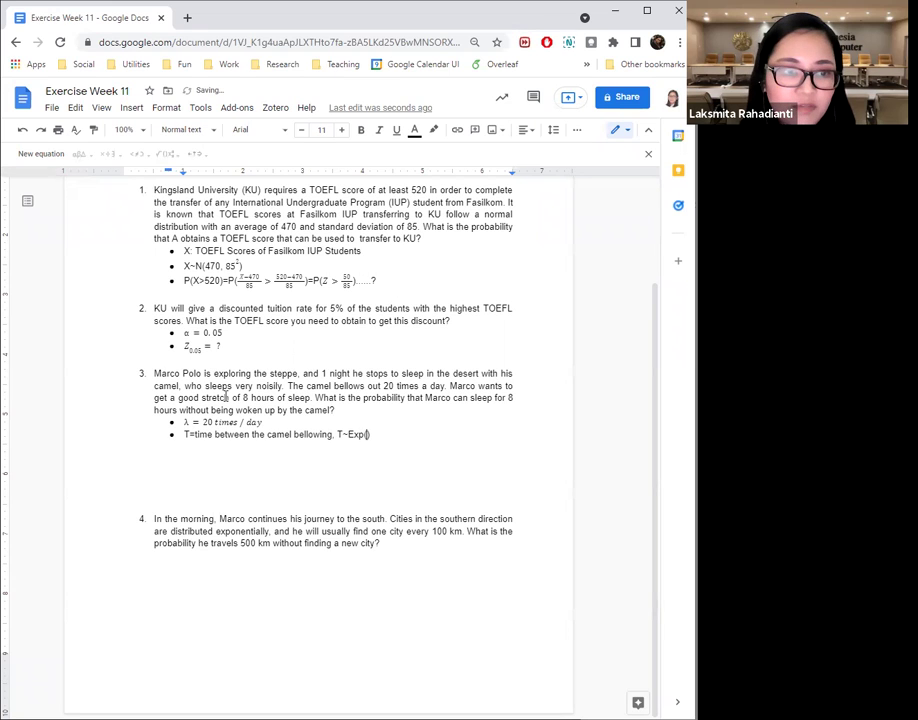
text(20)
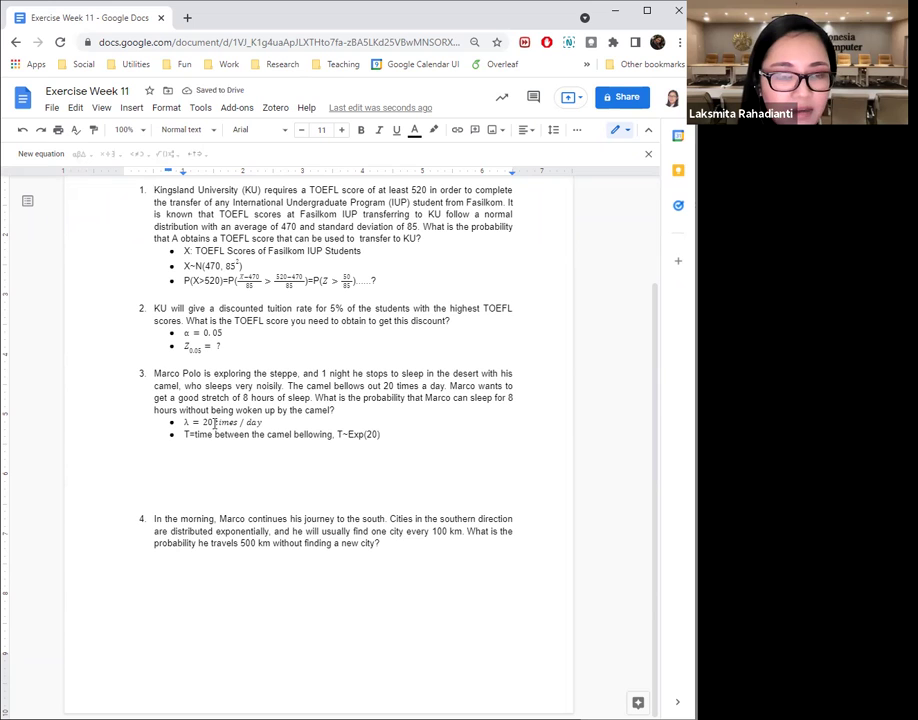
key(End)
key(Return)
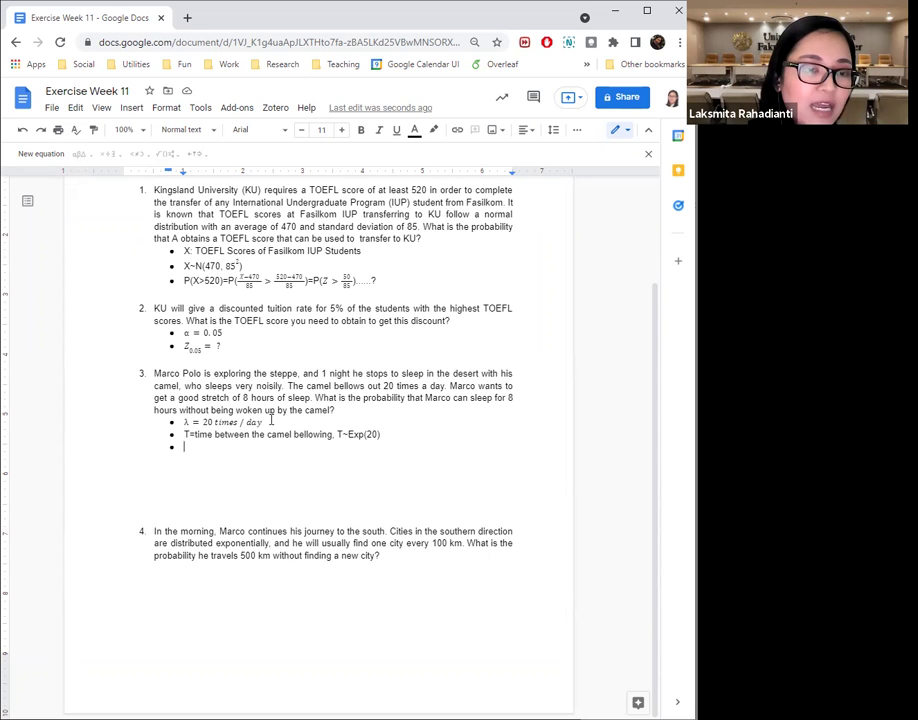
Select the λ rate and question 3's sentence to review them.
double_click(255, 423)
double_click(255, 423)
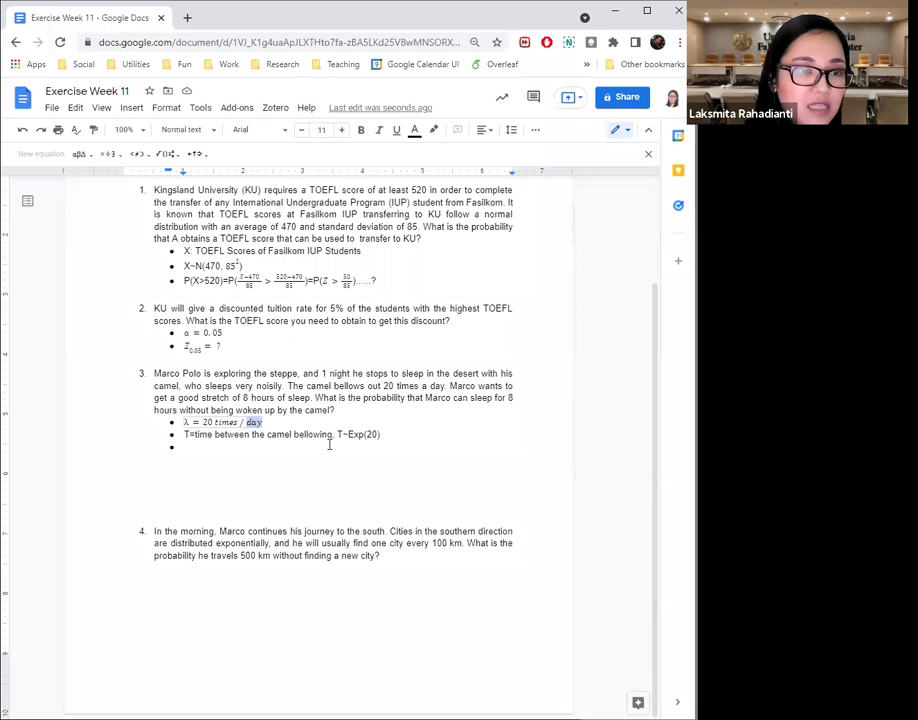
drag(336, 410, 316, 397)
click(512, 402)
click(469, 438)
Add the bullet 'Assuming, 1 day is 24 hours, 8 hours =1/3 day' and begin P(T>1/3 below.
text(Asssu)
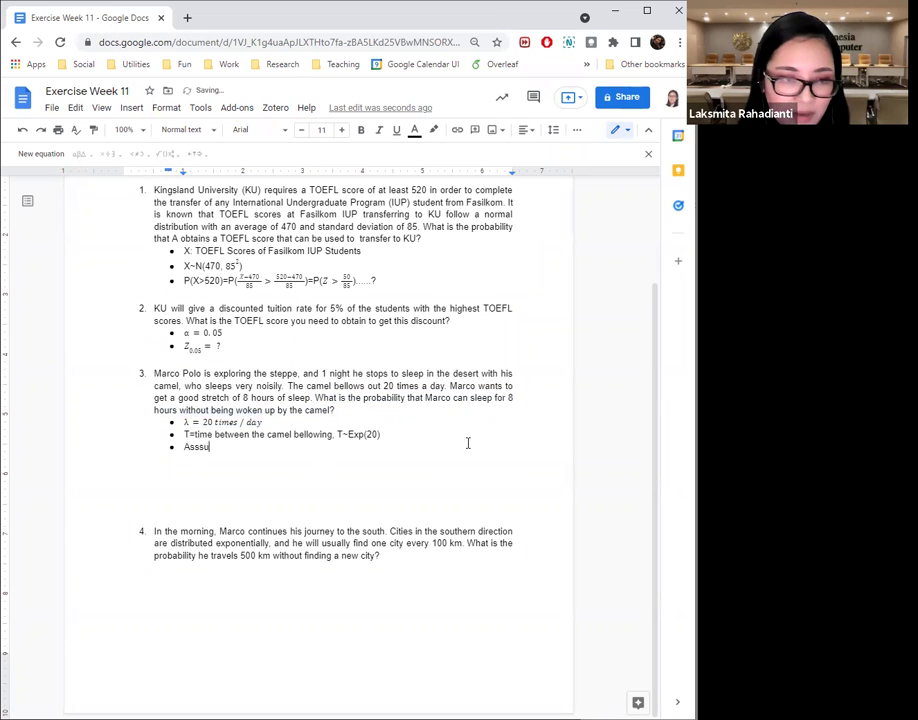
text(ming , 1 day is 24 hours, )
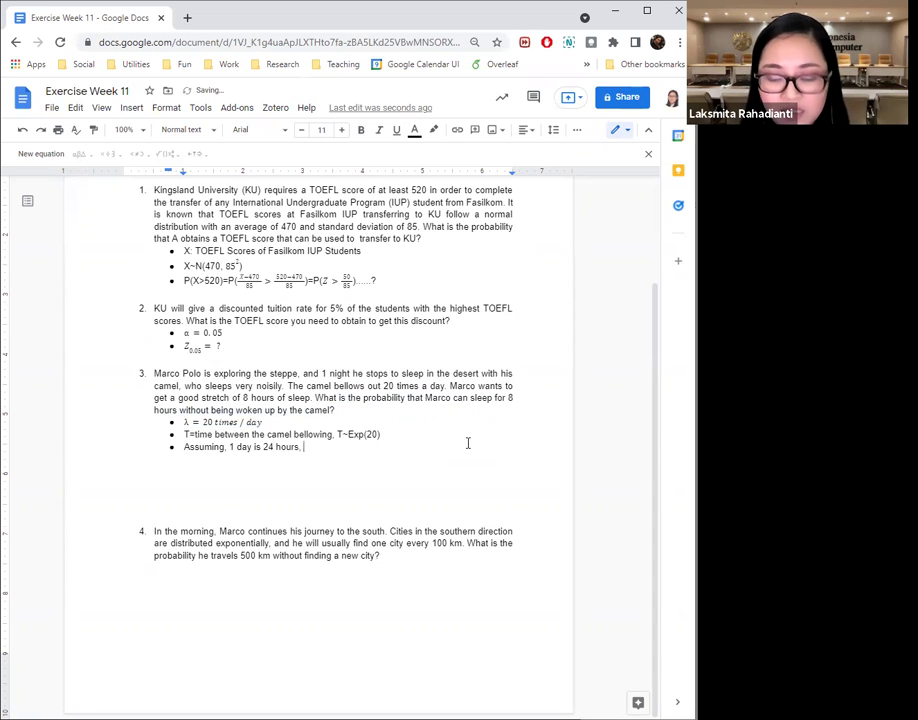
text(8 hour)
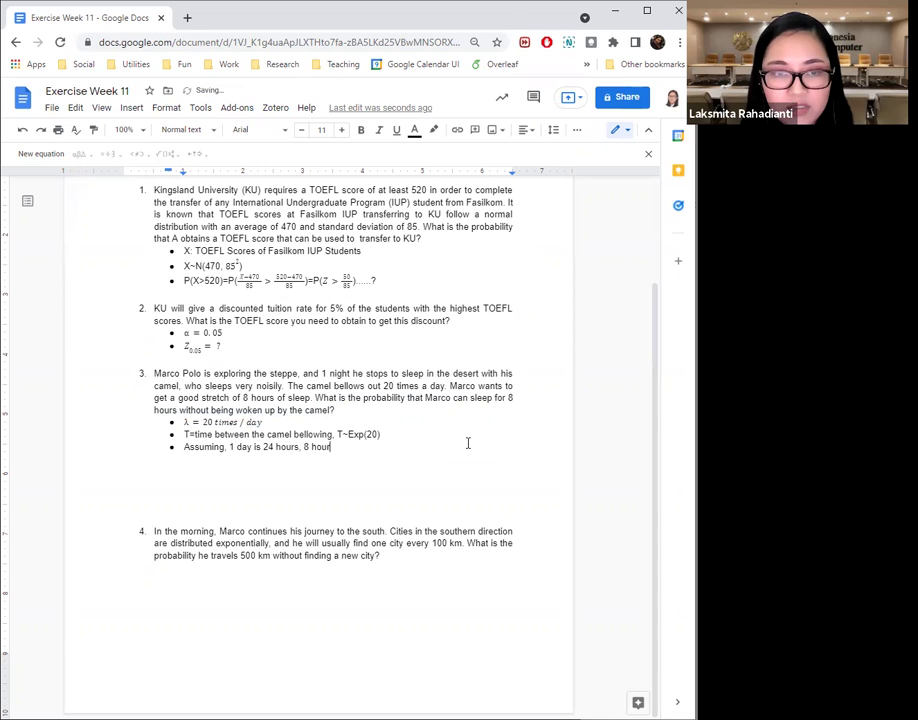
text(s =1/3 day)
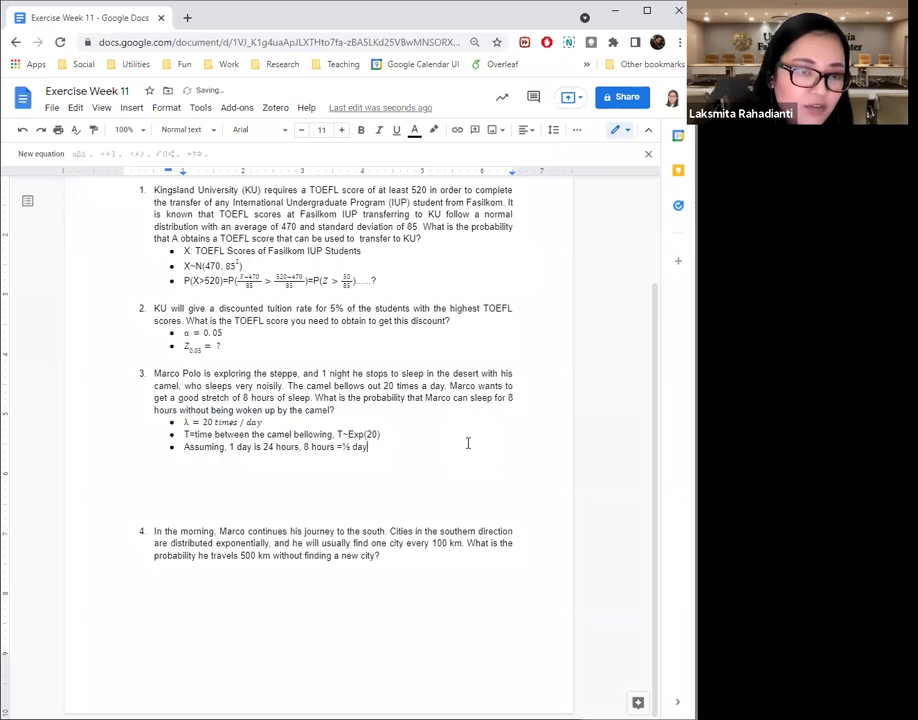
key(Return)
text(P()
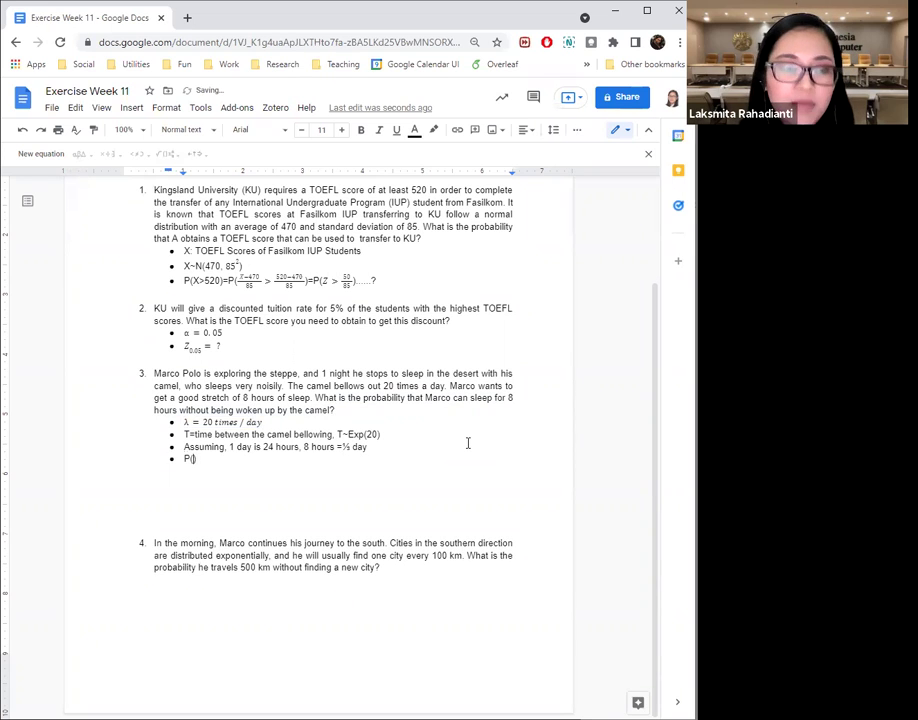
text(T)
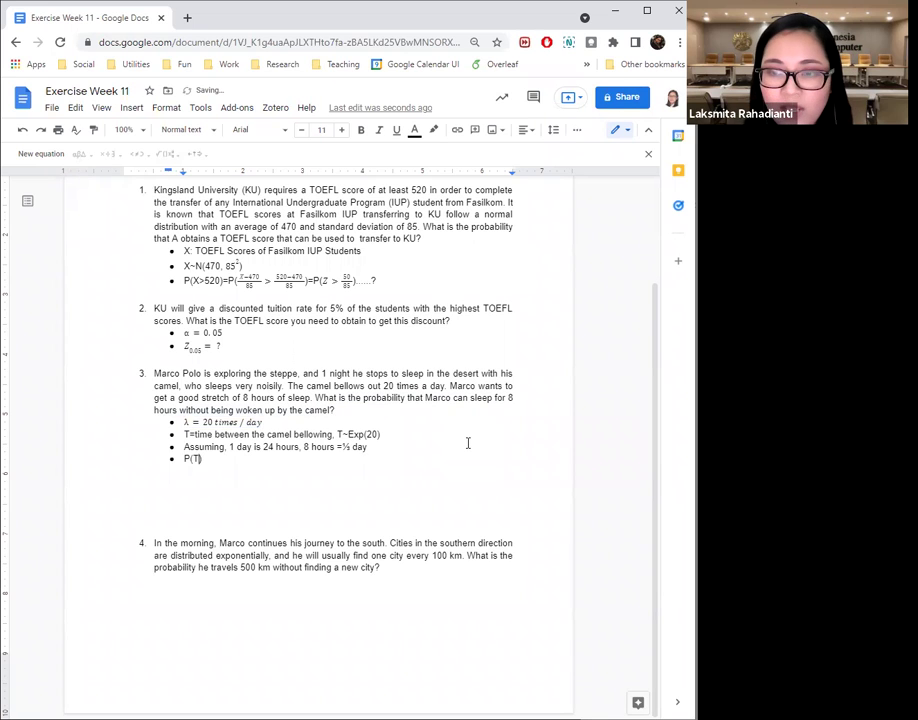
text(>1/)
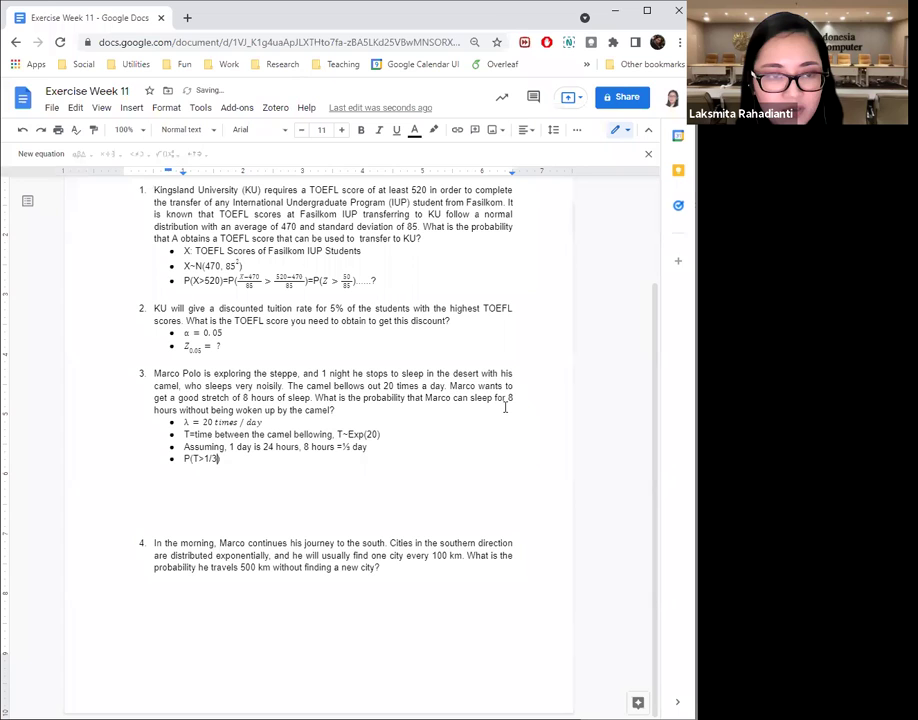
text(3)
Finish the line as P(T>1/3)=.......? as an answer placeholder.
key(BackSpace)
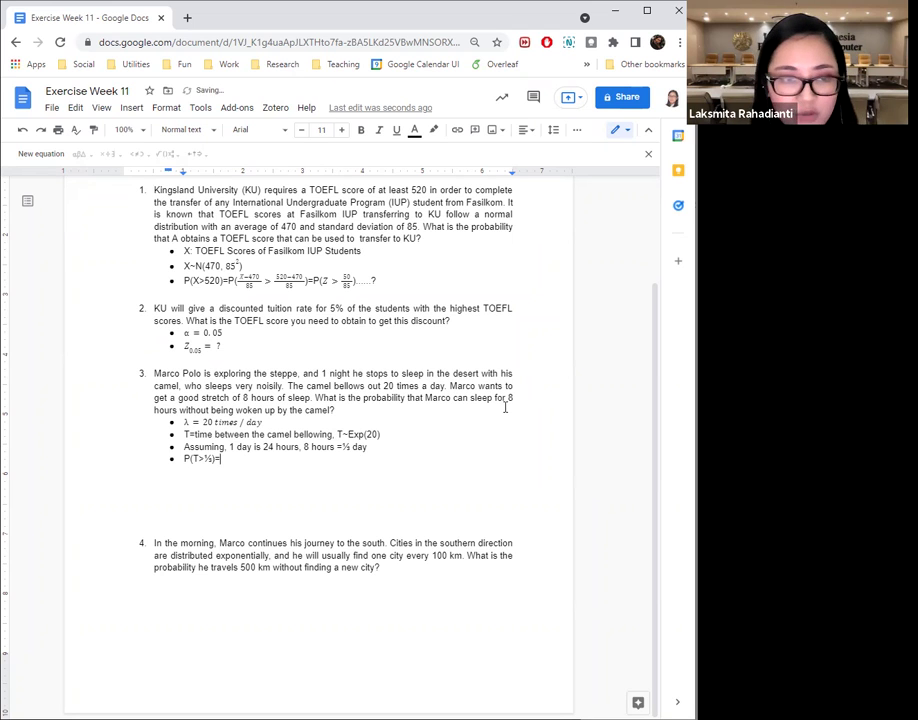
text(=.......?)
key(Return)
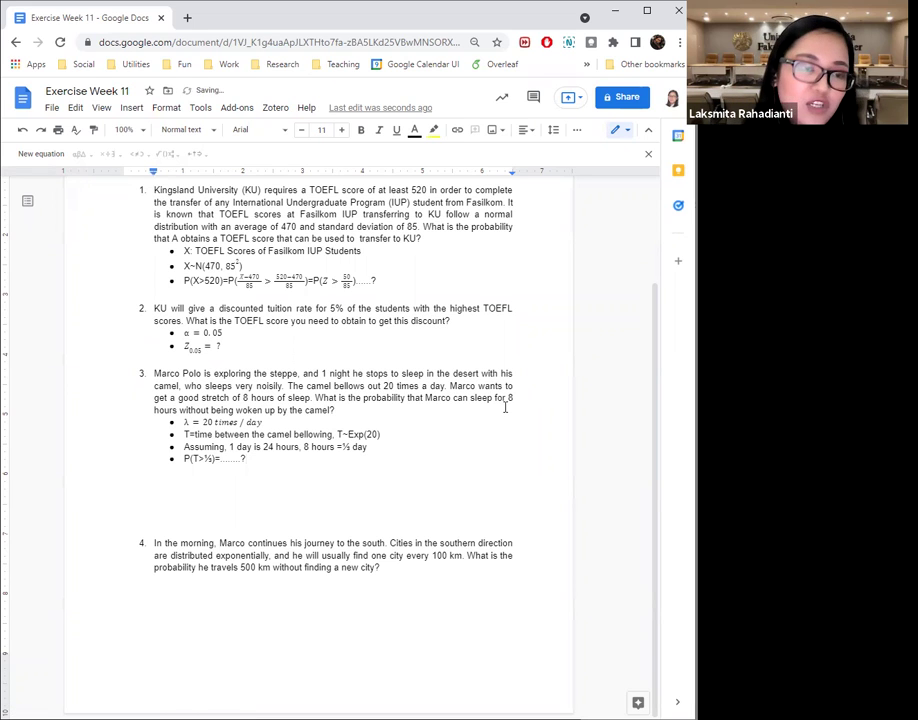
Insert 1−P(X<1/3)= before the dots on the P(T>1/3) line.
click(200, 459)
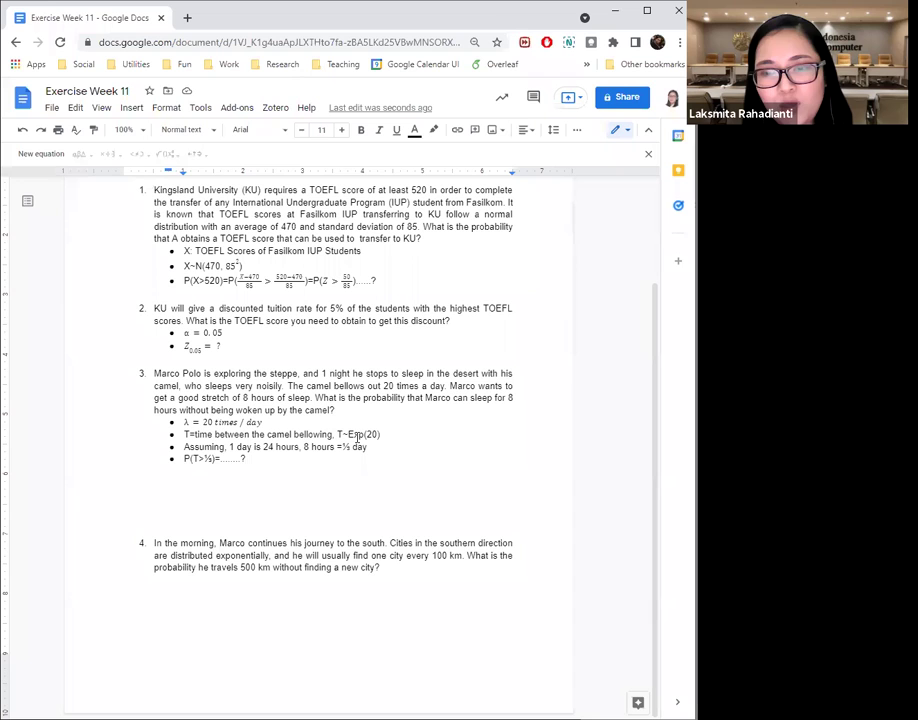
text(1=P(X))
key(Left)
text(<1/2)
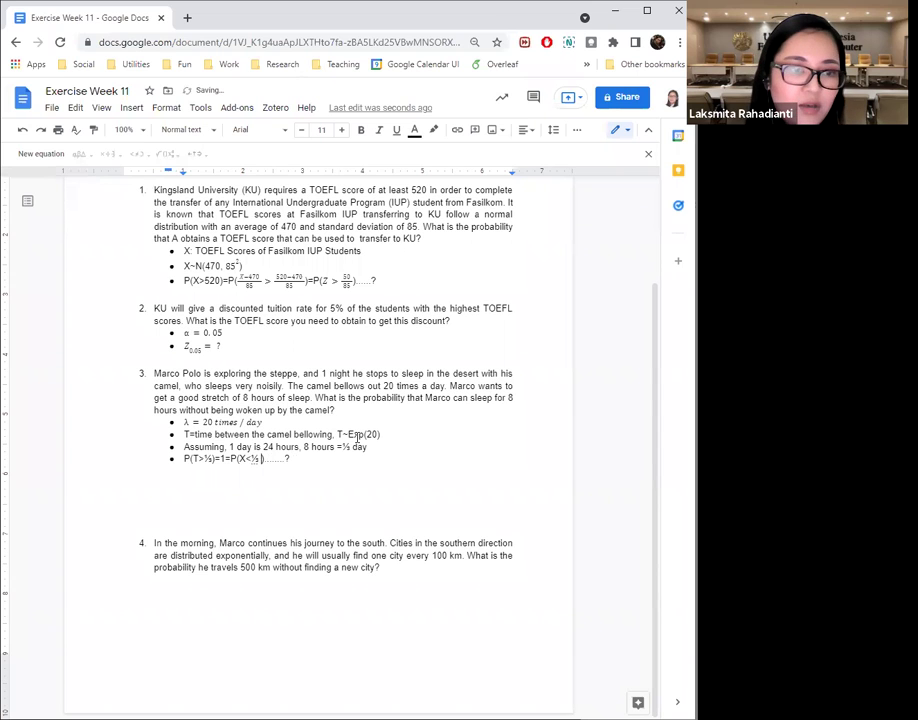
key(BackSpace)
text(1/3d.)
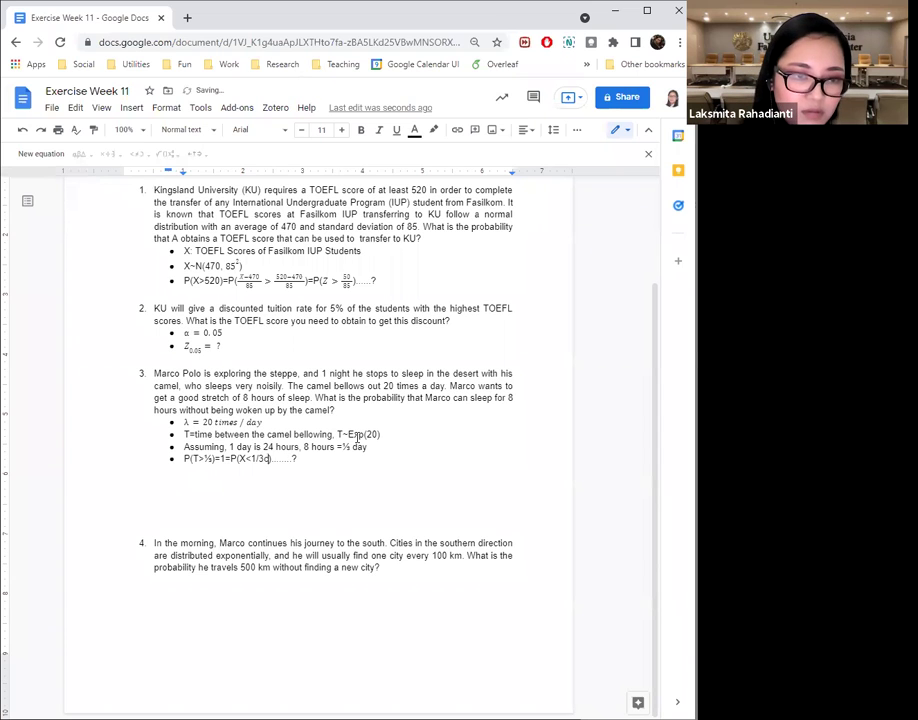
key(BackSpace)
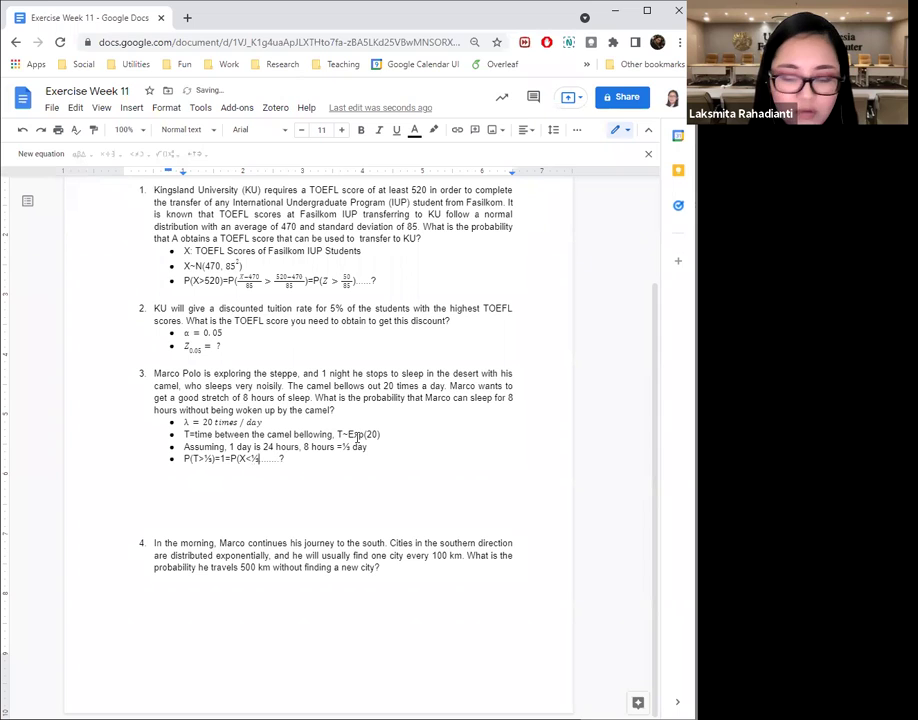
text())
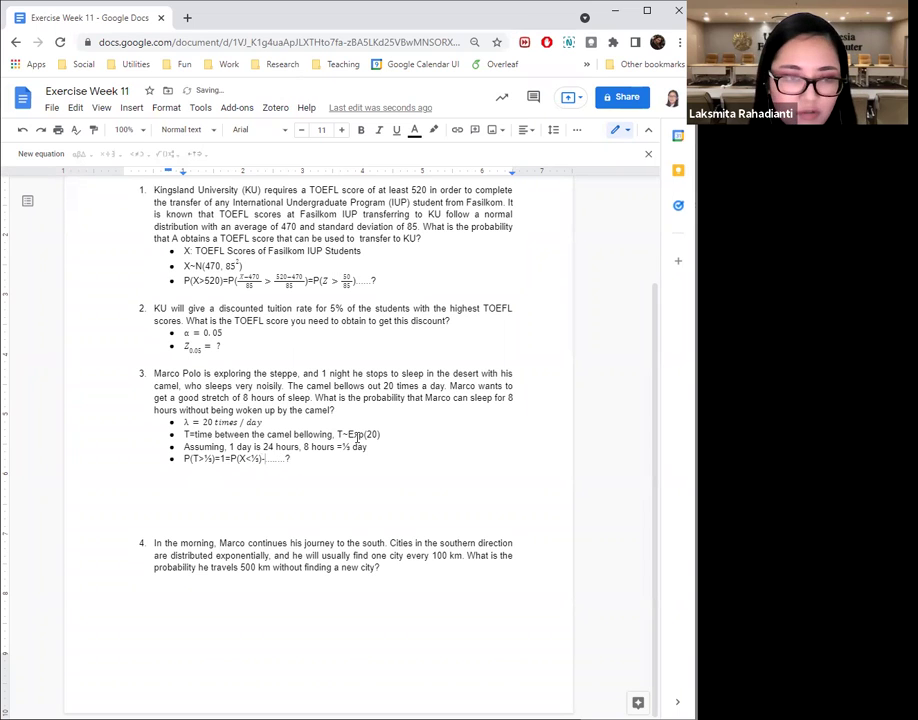
text(=)
Delete the blank lines after question 3 and add an unnumbered empty bullet below question 4.
key(Down)
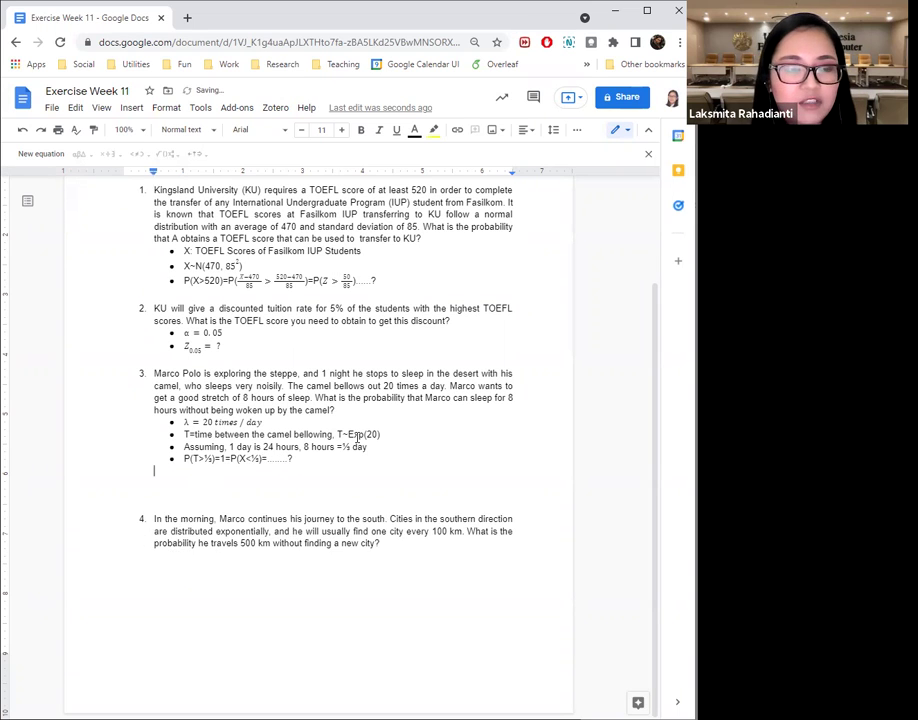
key(Delete)
key(Delete)
key(Delete)
key(Delete)
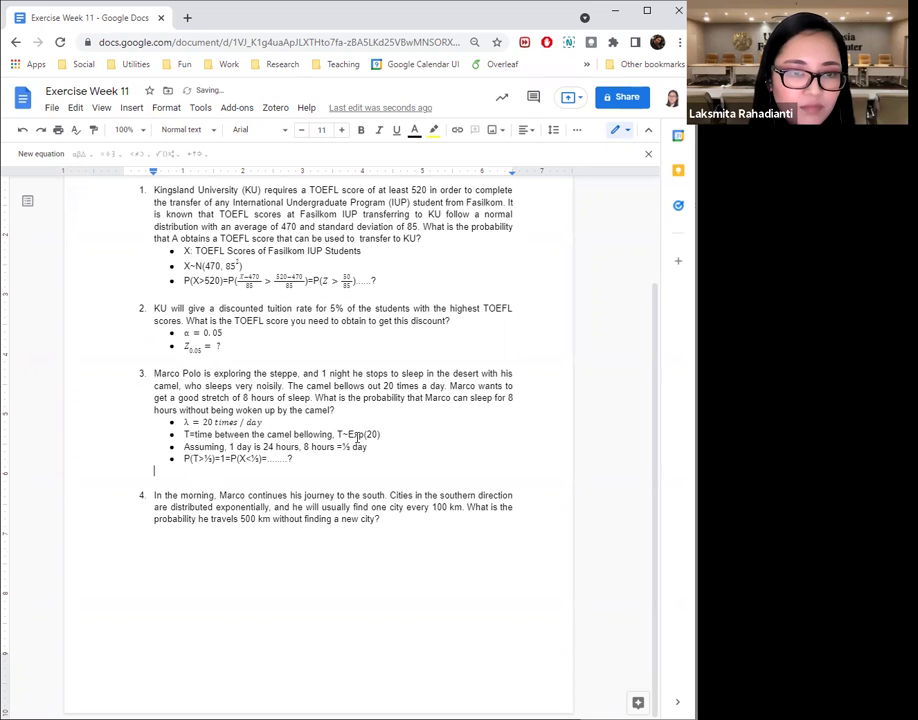
click(461, 519)
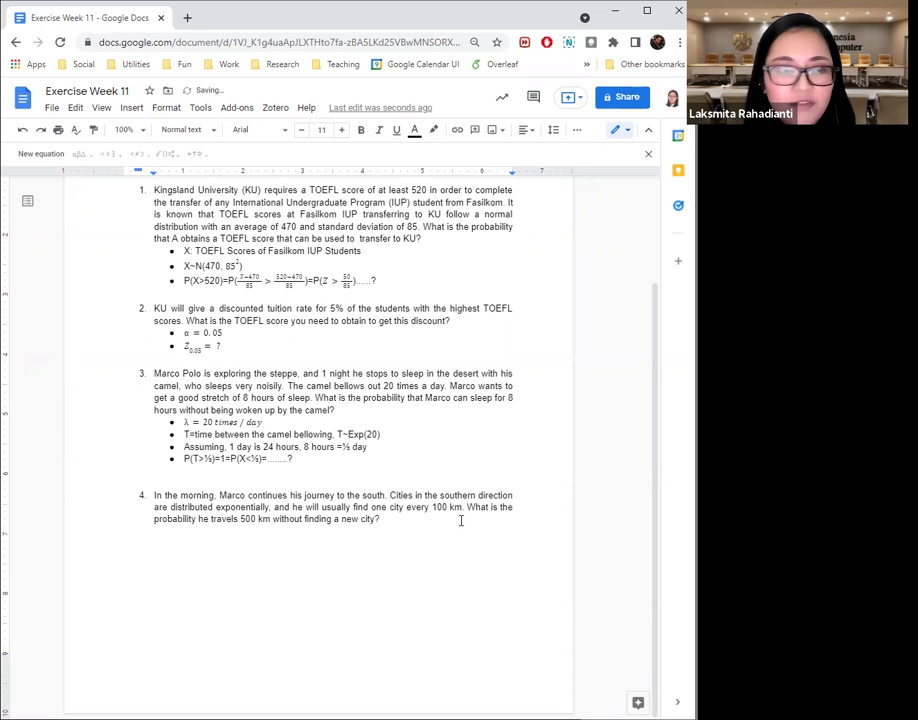
key(Return)
key(BackSpace)
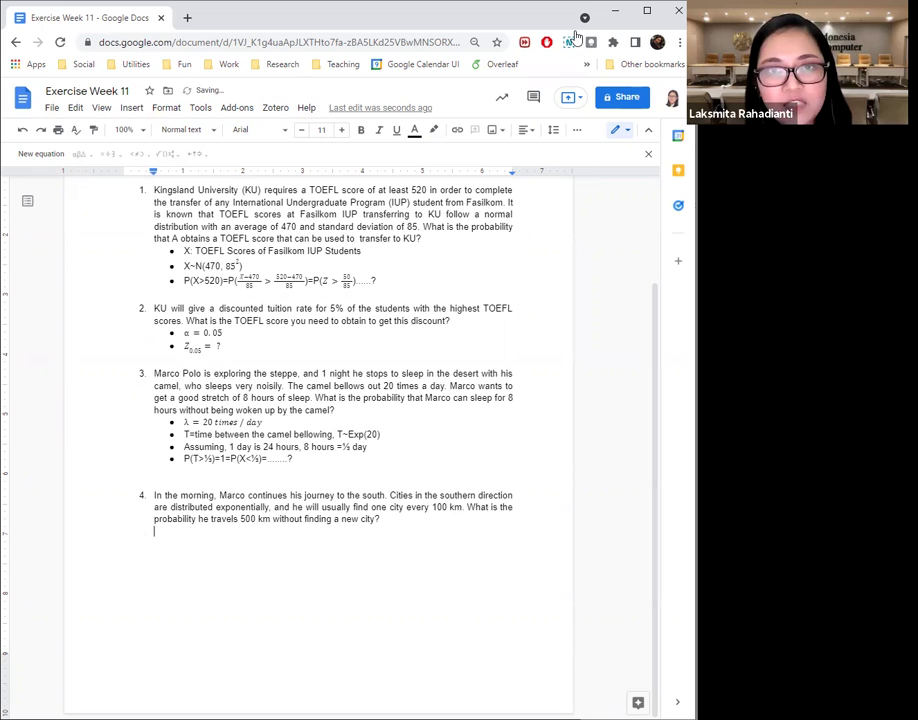
click(576, 129)
click(463, 153)
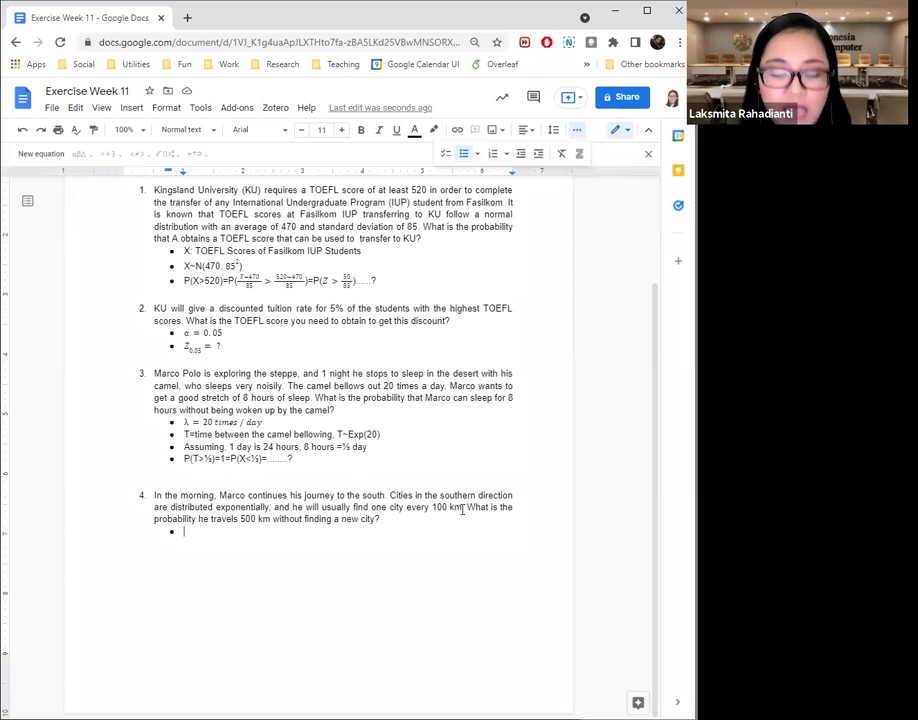
Add a bullet above E[X] reading 'X = distance between cities. X~Exp()'.
text(E[X)
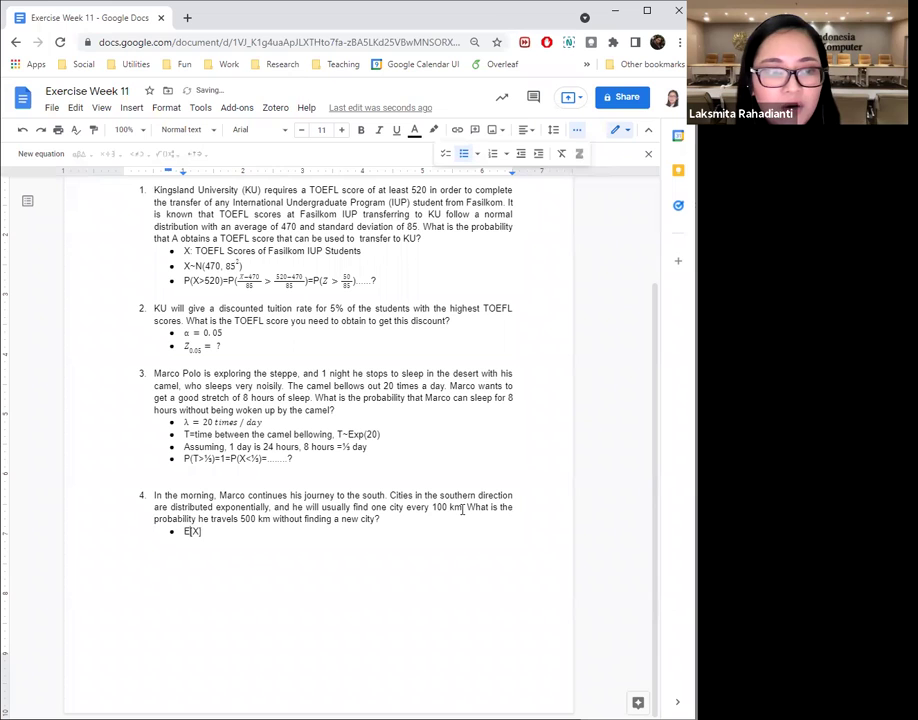
key(Return)
text(X = distanc)
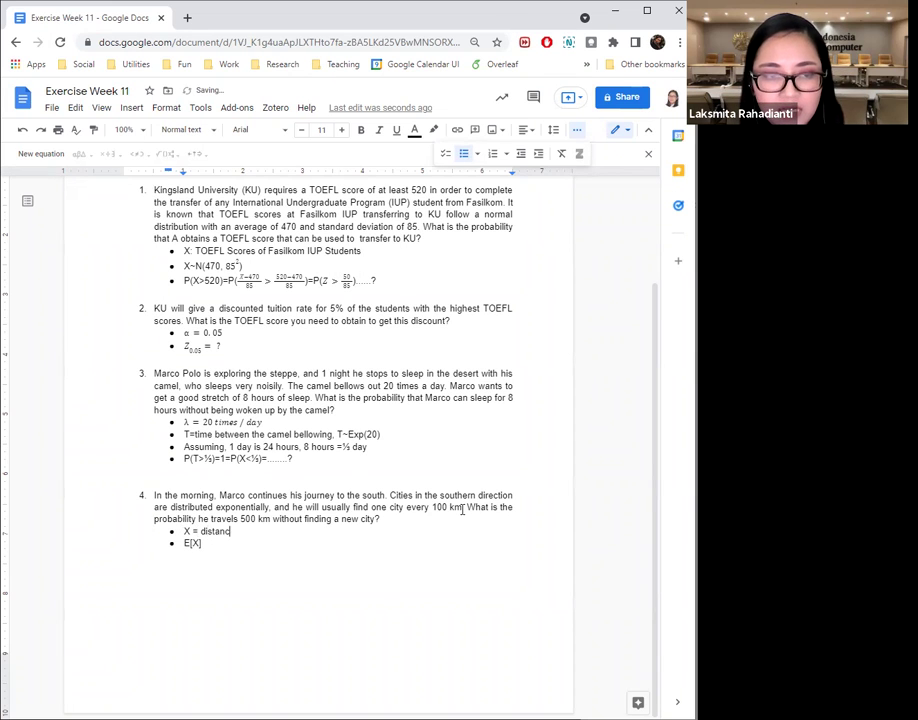
text(e between cities)
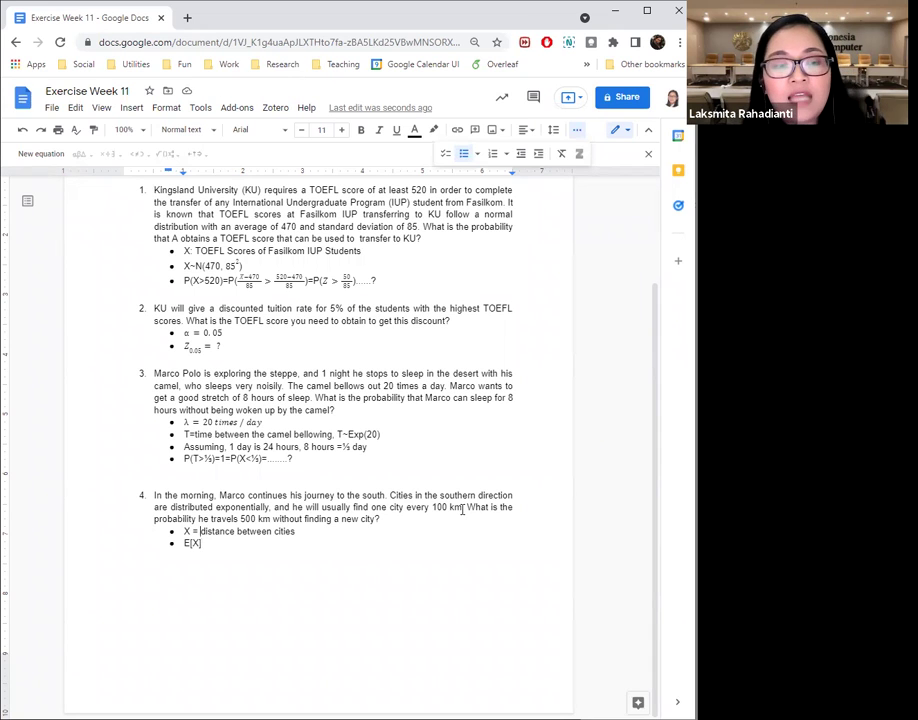
click(348, 531)
text(. X~)
text(Exp())
key(Down)
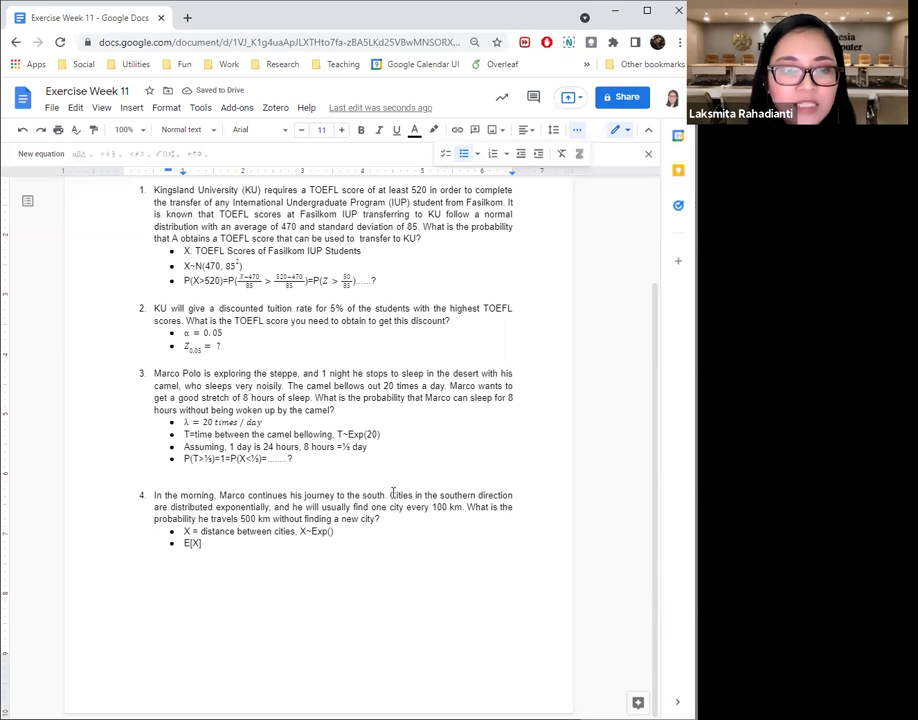
Finish the E[X] bullet as E[X]=100, after checking the 'one city every 100 km' wording.
drag(390, 495, 425, 508)
drag(322, 507, 451, 508)
click(459, 517)
click(226, 545)
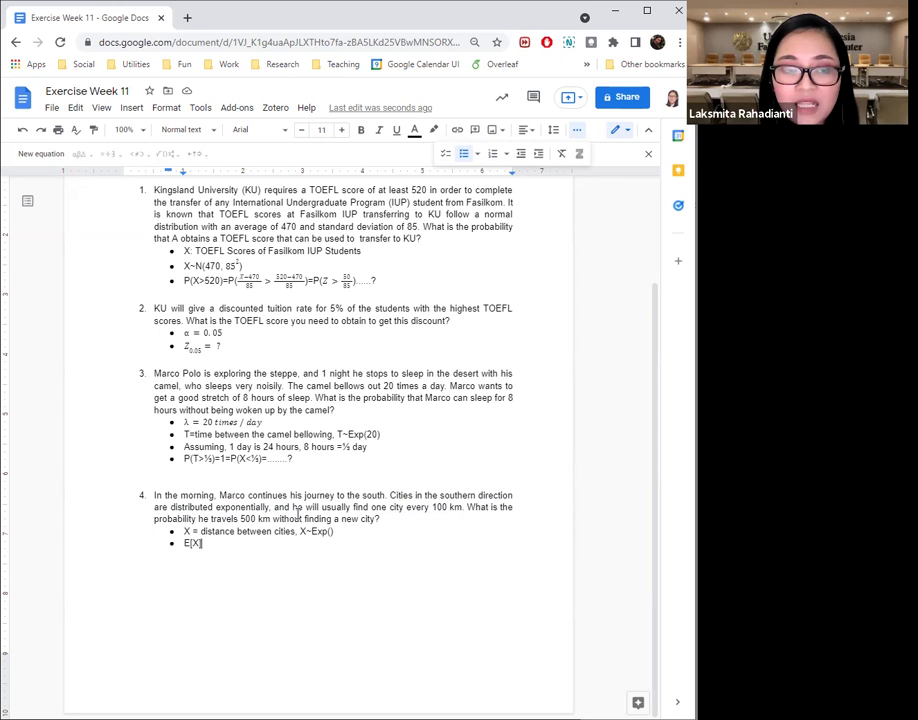
text(=100)
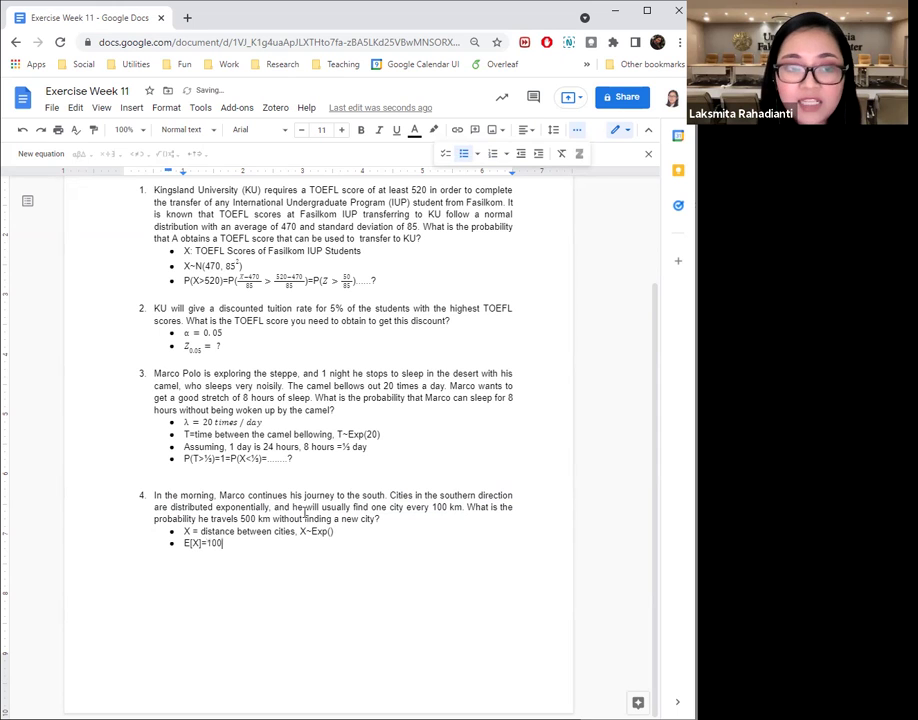
double_click(253, 531)
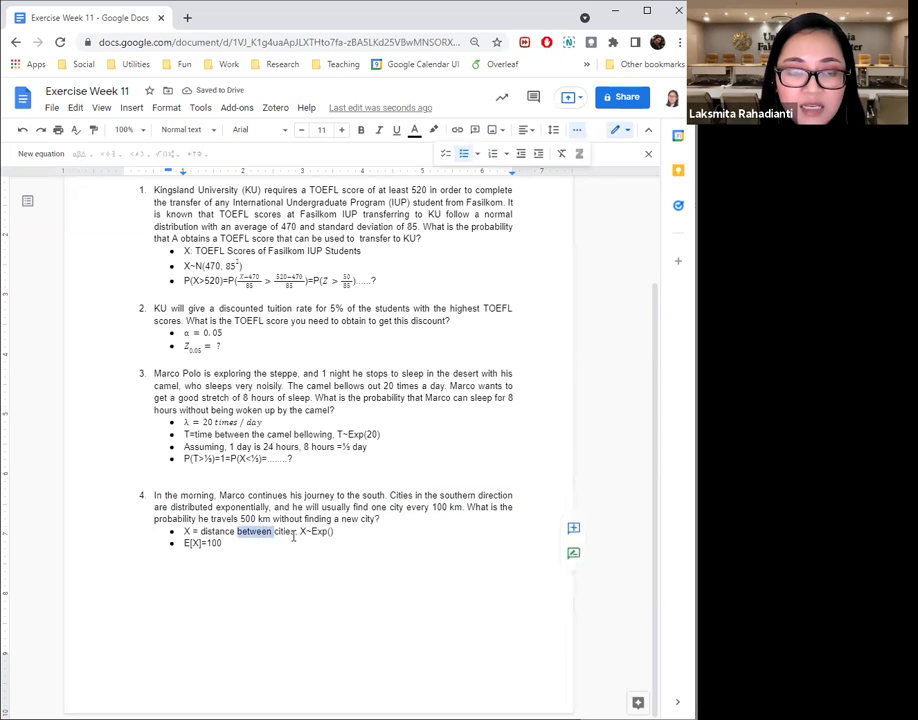
shift+click(295, 531)
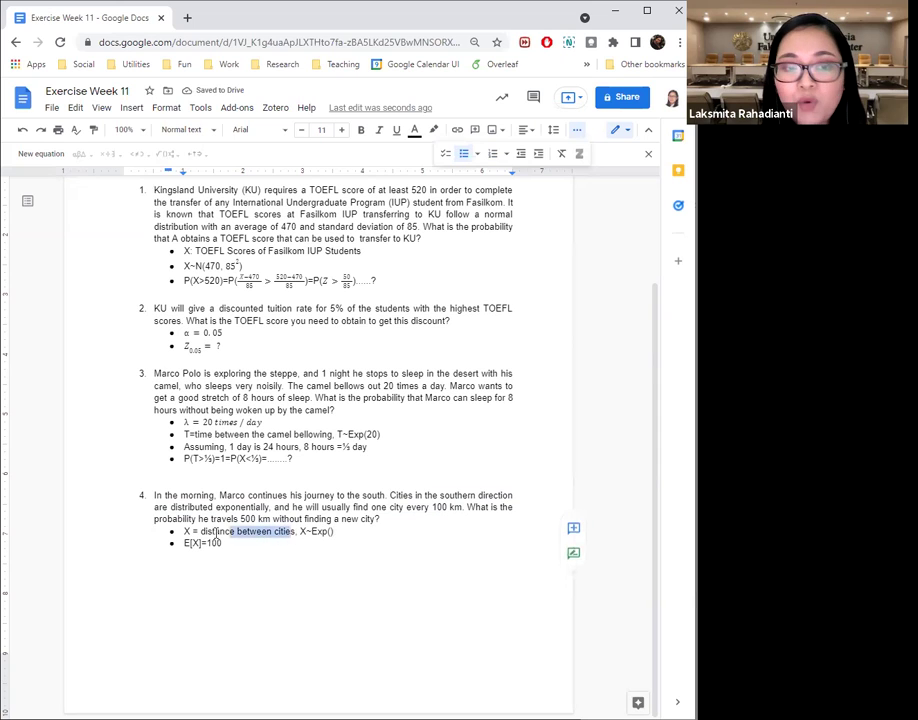
click(283, 543)
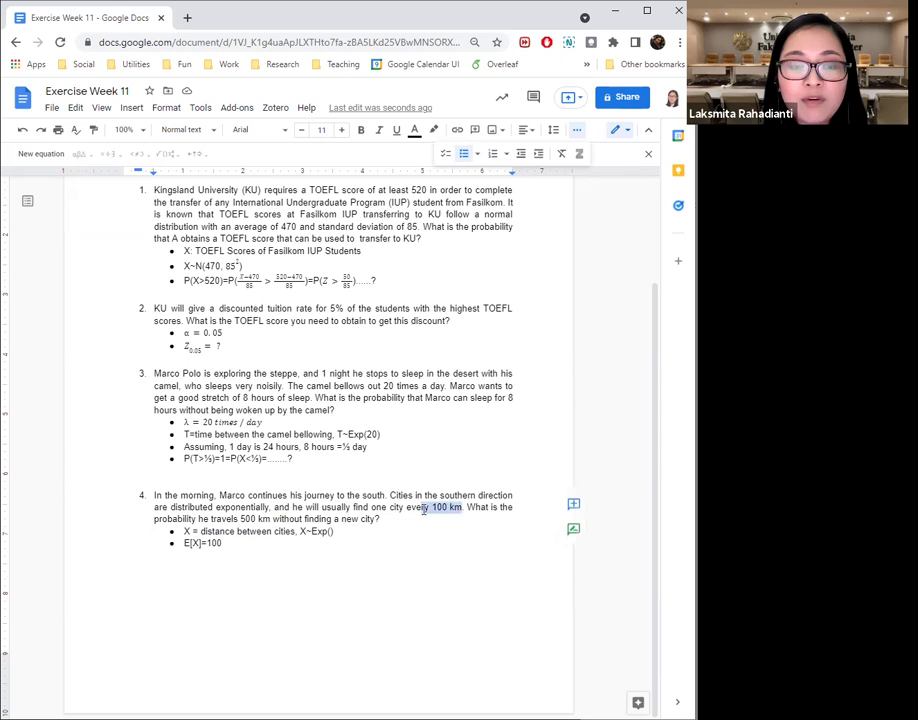
click(252, 548)
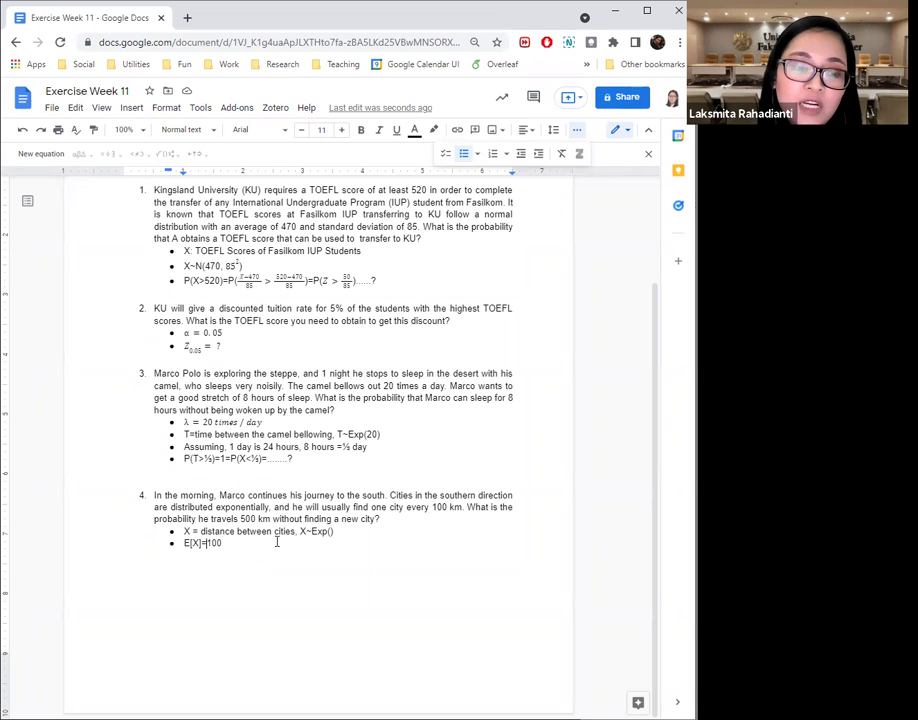
Append '=' and an empty fraction to the E[X]=100 equation.
click(186, 421)
click(187, 434)
click(186, 421)
click(186, 421)
click(186, 421)
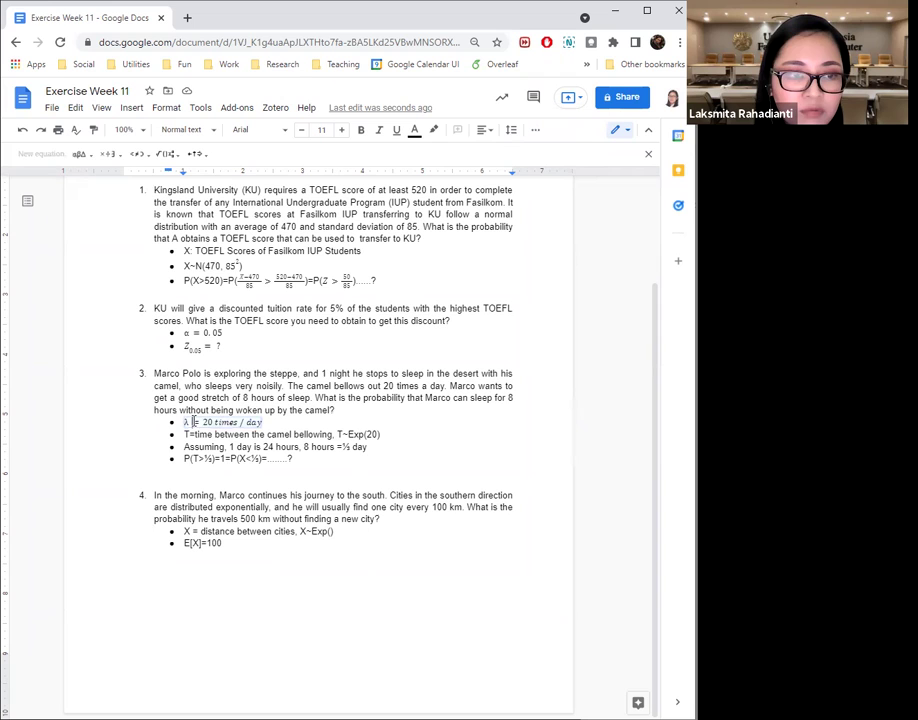
click(197, 423)
click(238, 543)
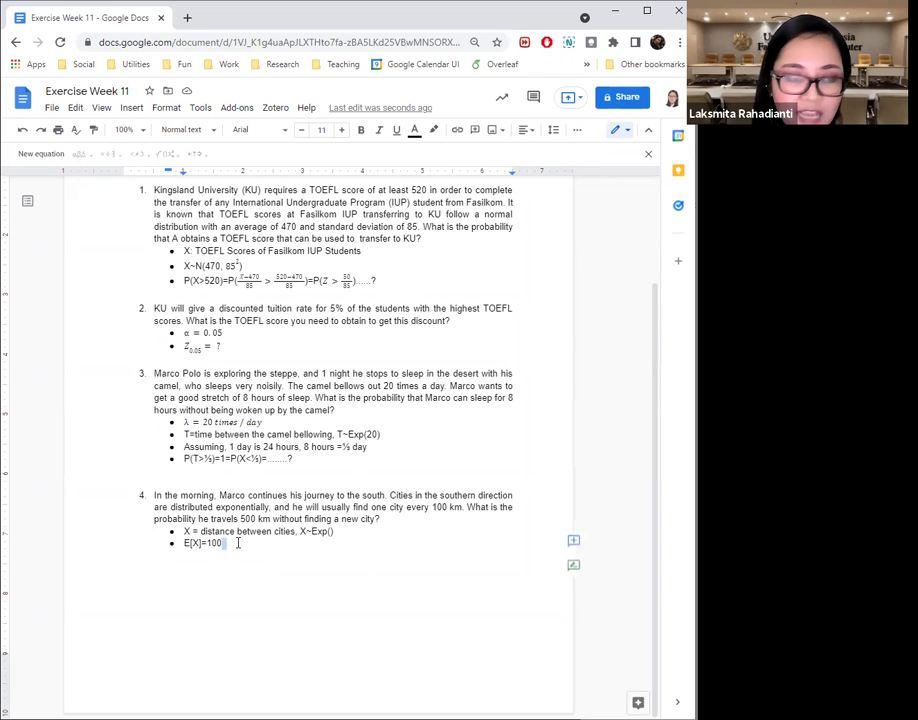
text(=)
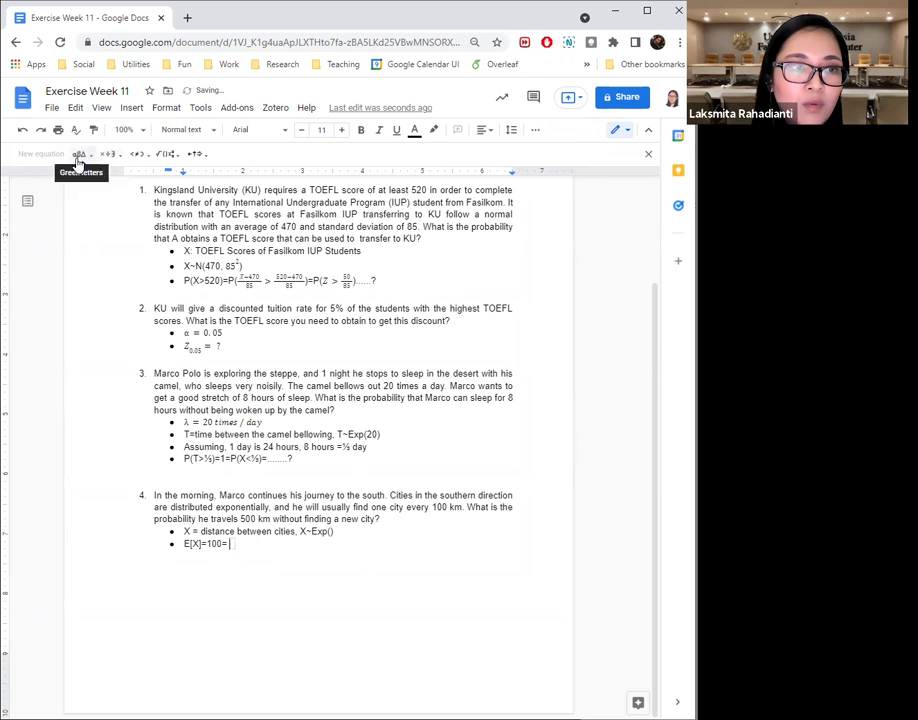
click(162, 153)
click(173, 190)
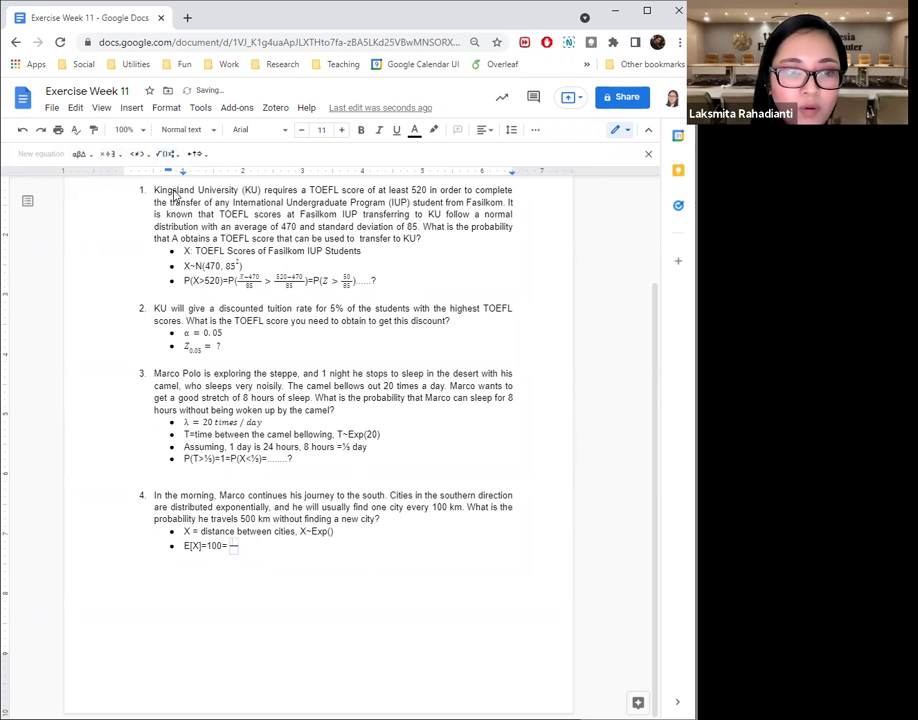
Fill the fraction as 1/λ, then add the ⇔ arrow and λ = 1/100.
key(Down)
key(Up)
click(80, 153)
click(79, 201)
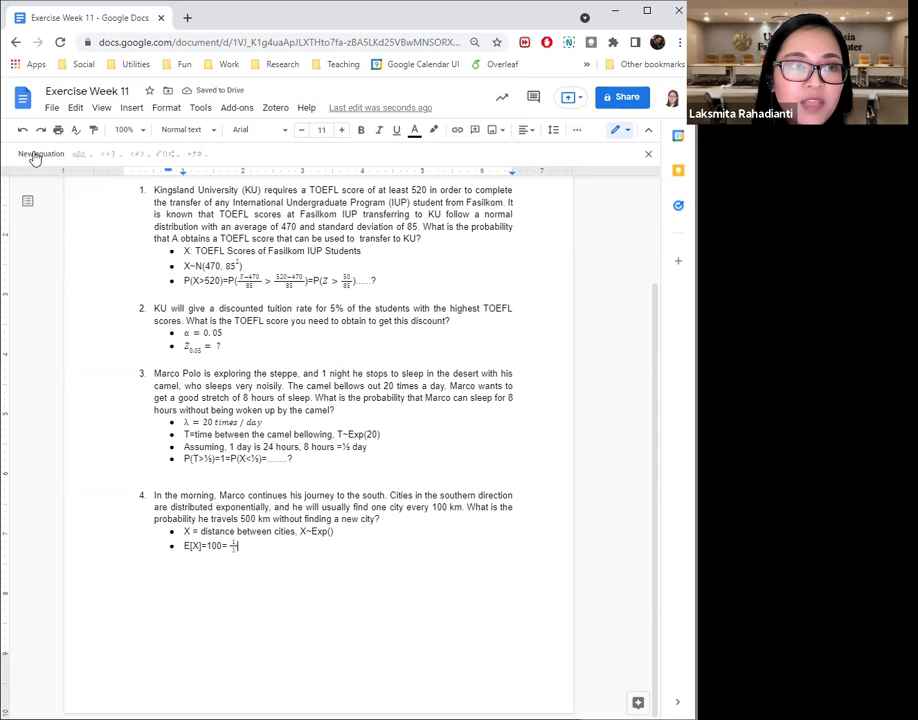
click(194, 153)
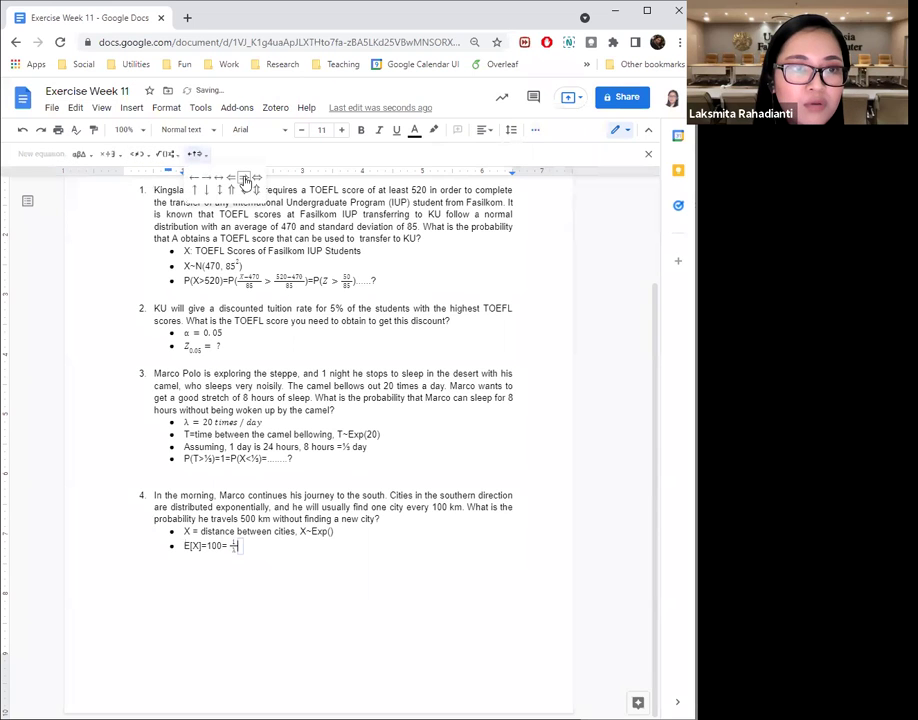
click(258, 180)
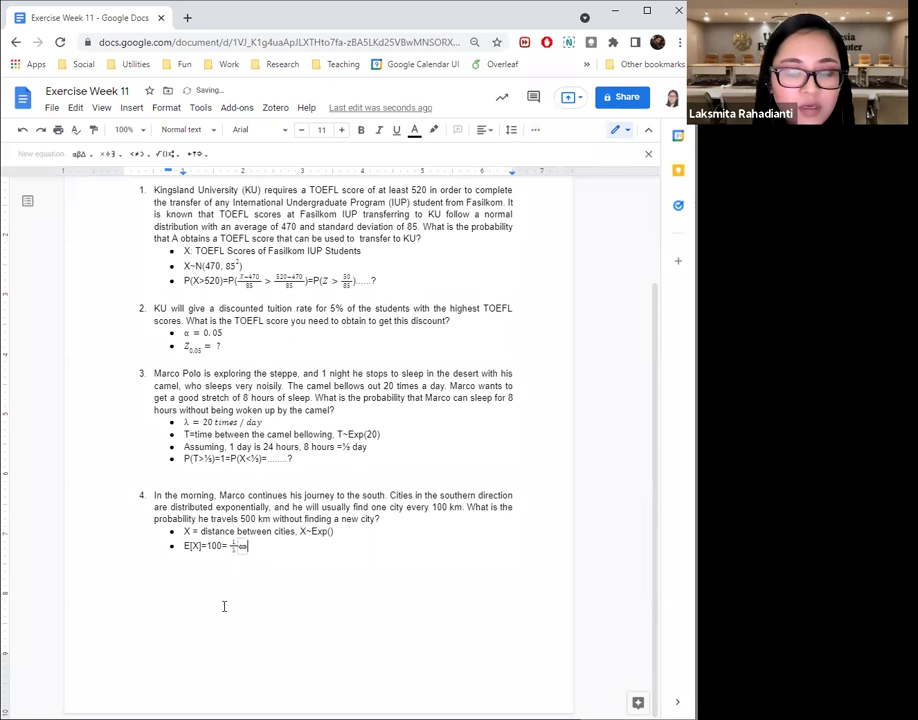
click(79, 153)
click(82, 200)
text(= 1)
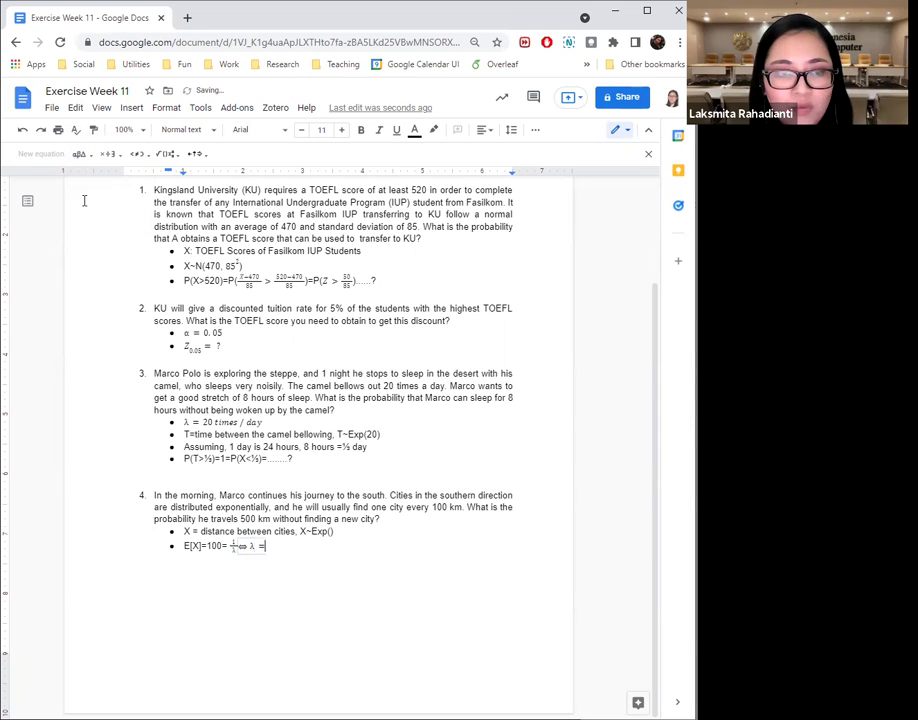
text(/100)
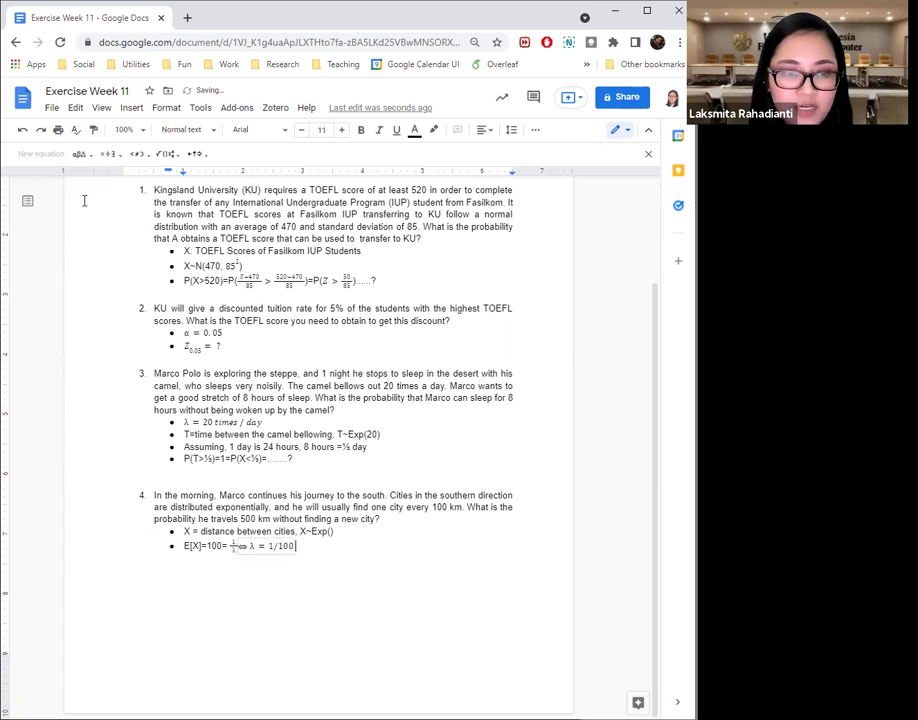
key(BackSpace)
key(BackSpace)
key(BackSpace)
key(BackSpace)
text(/100)
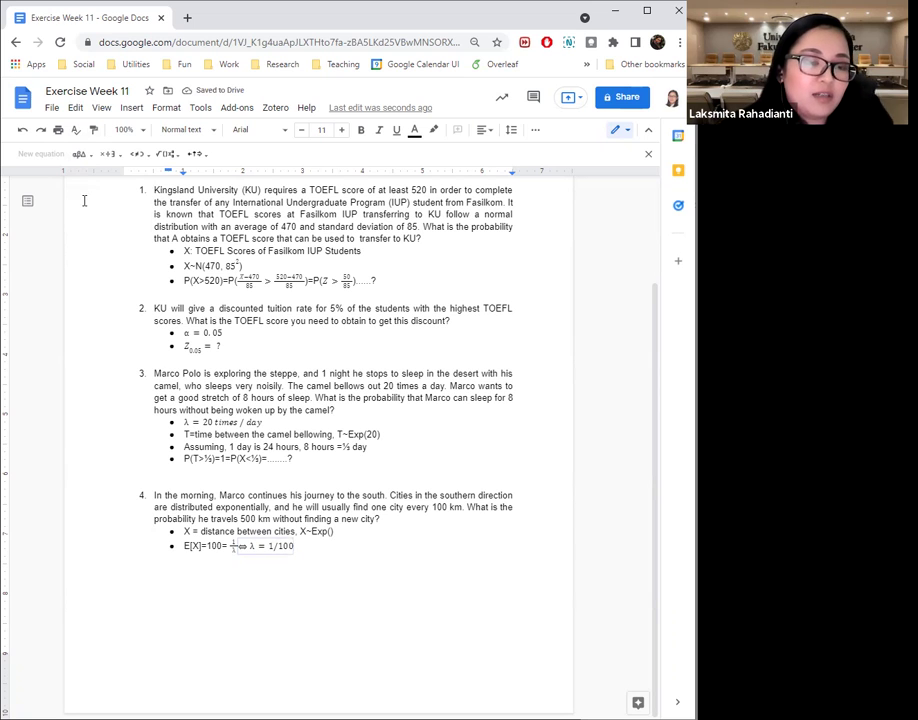
key(Right)
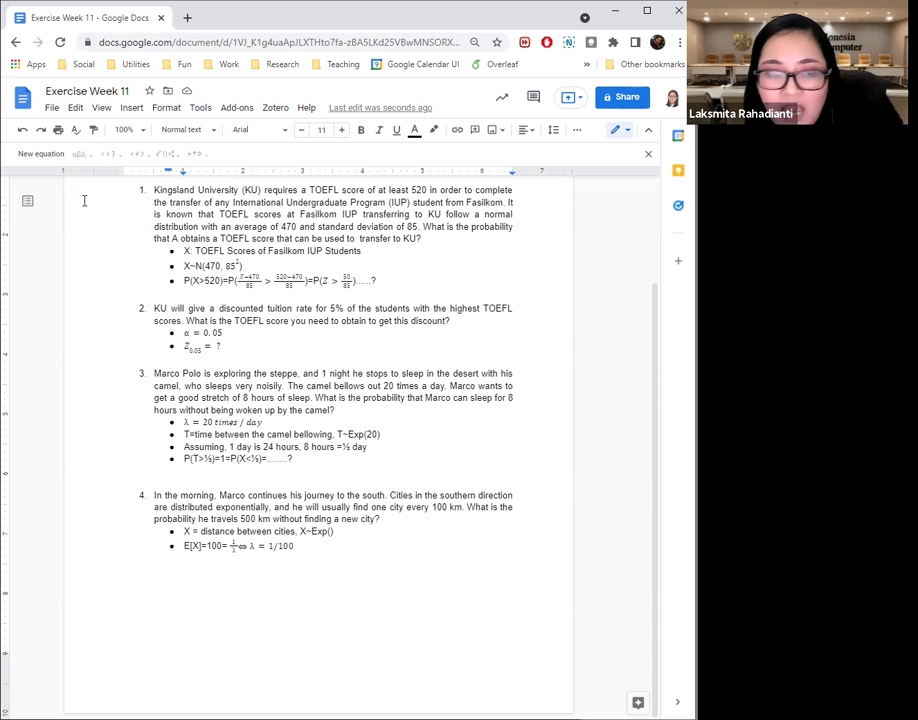
Change the distribution to X~Exp(100) and add a third, empty bullet after the λ = 1/100 line.
scroll(18, 303, up, 1)
click(332, 600)
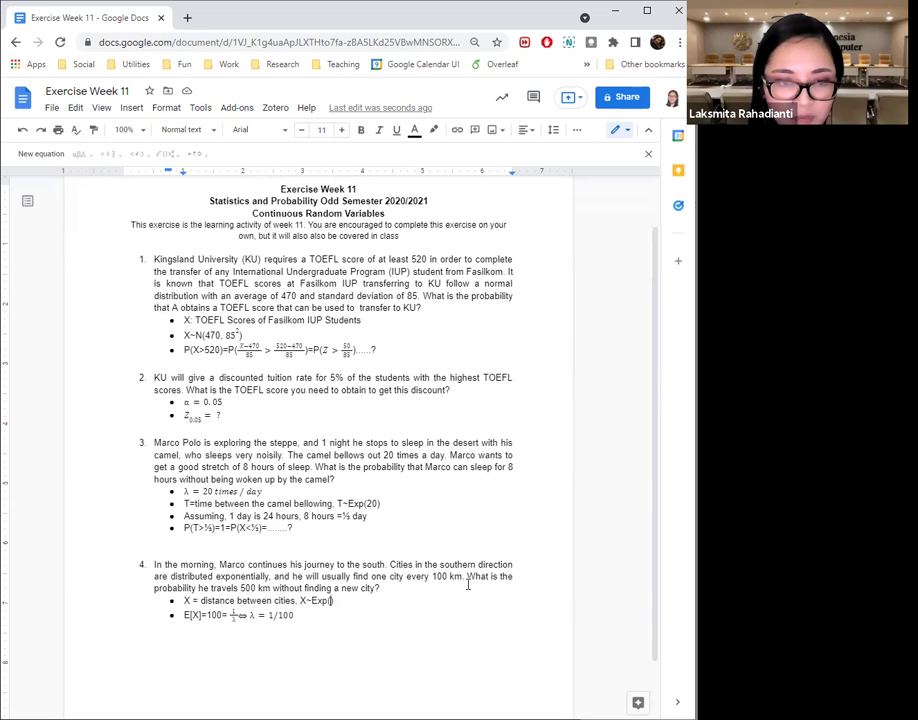
text(100)
scroll(463, 572, down, 1)
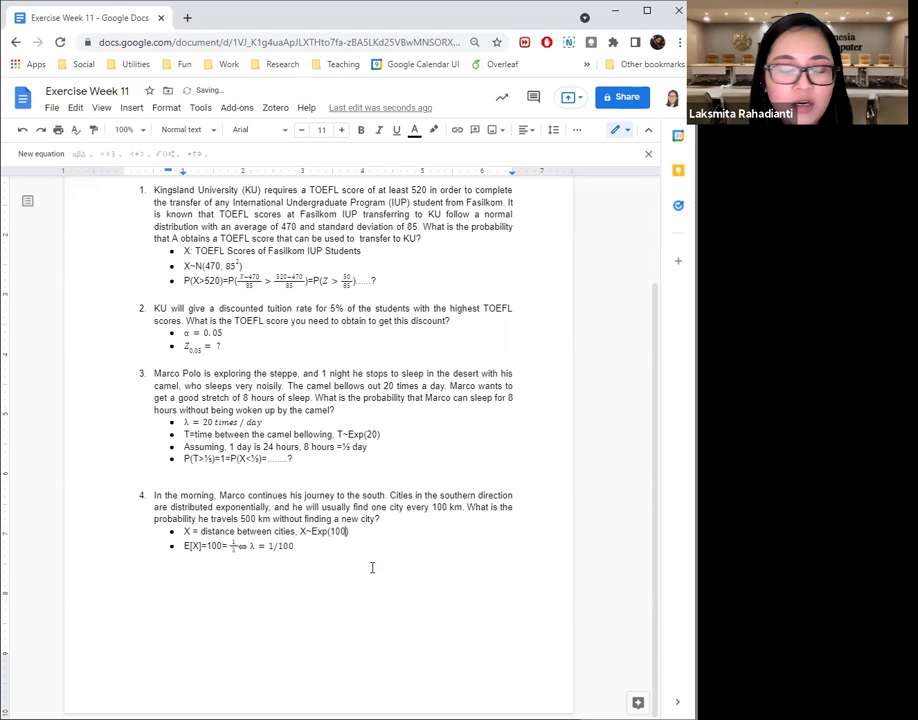
click(332, 543)
key(Return)
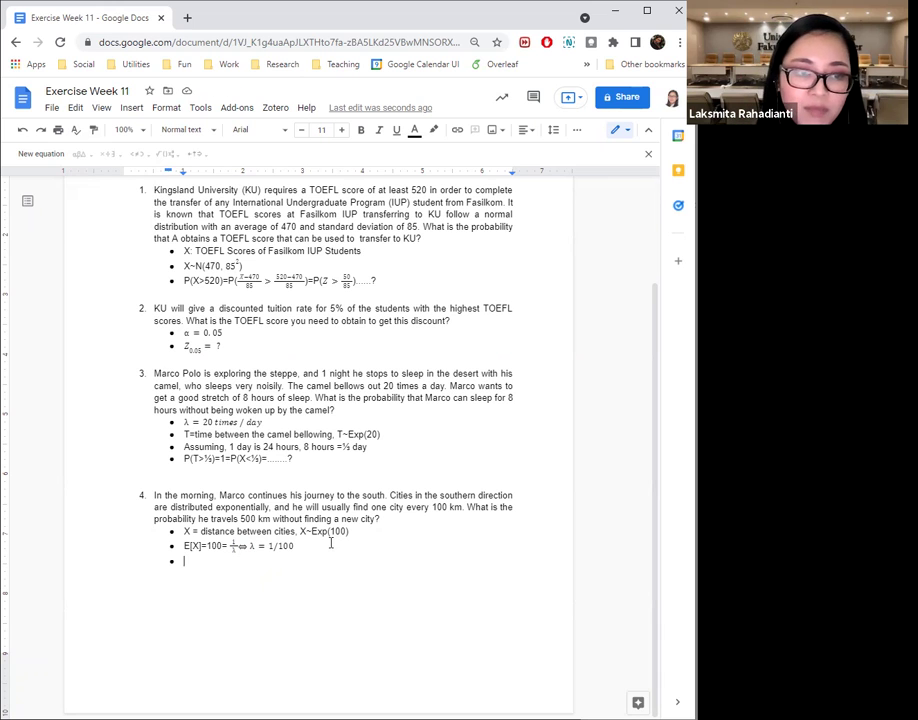
drag(296, 531, 193, 531)
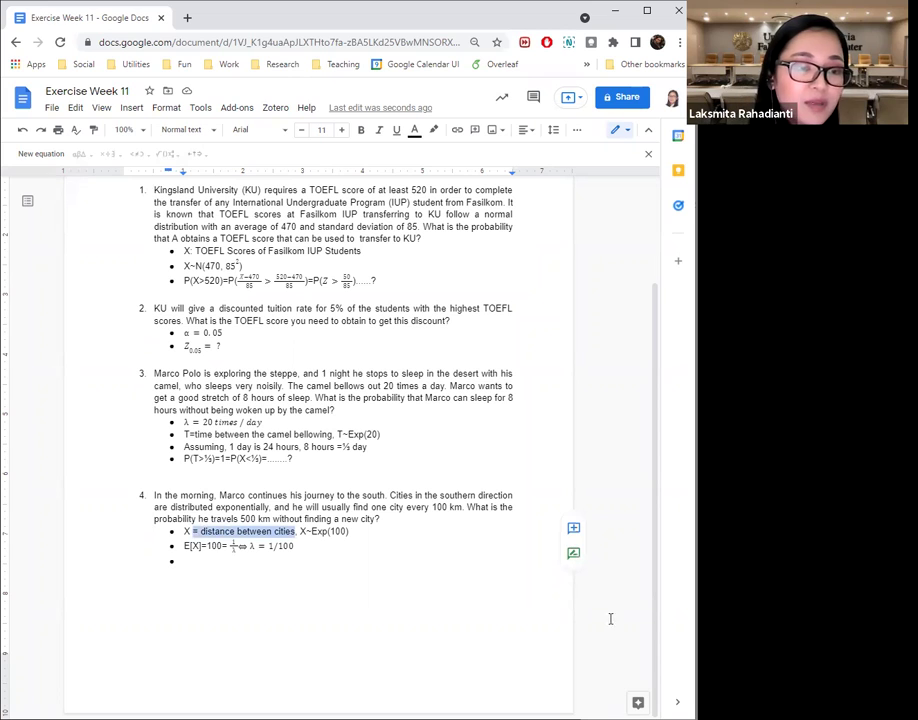
Write P(X>500)=....? in the third bullet, leaving the answer as a placeholder.
click(367, 561)
text(P())
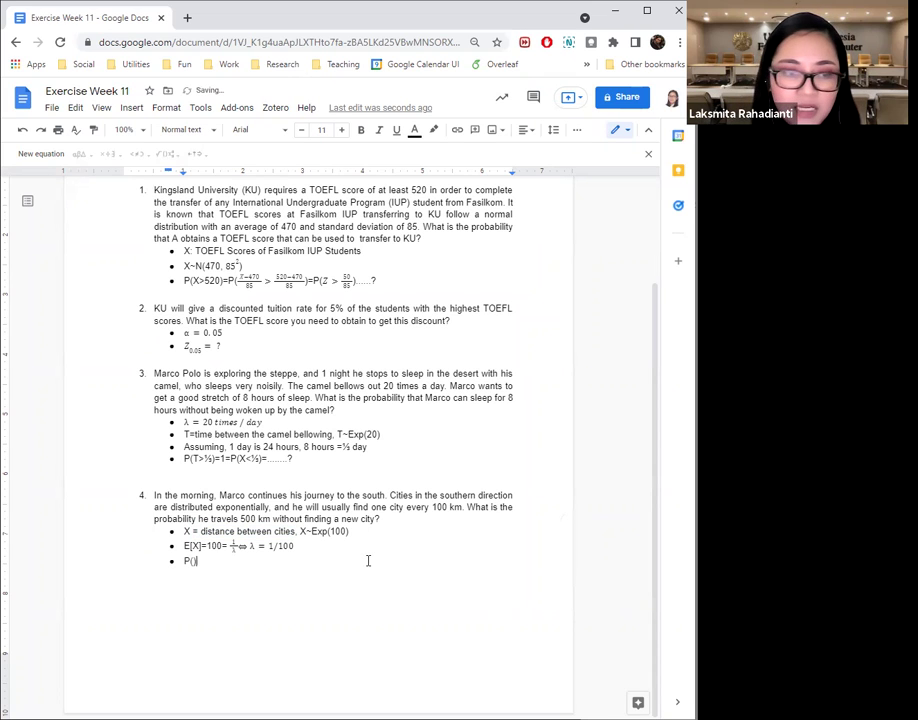
text(X>50)
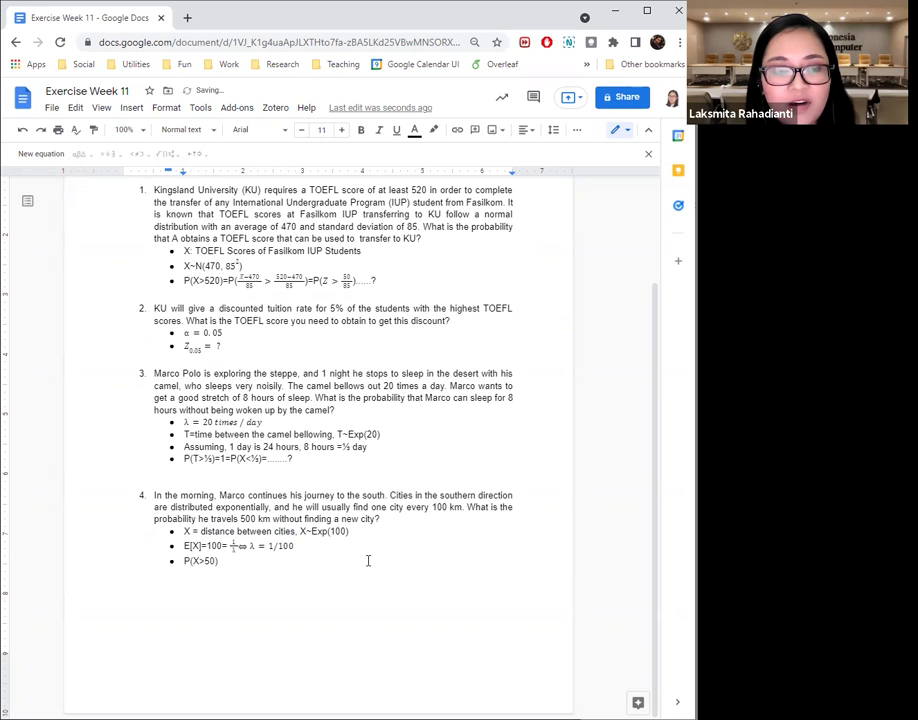
text(0)
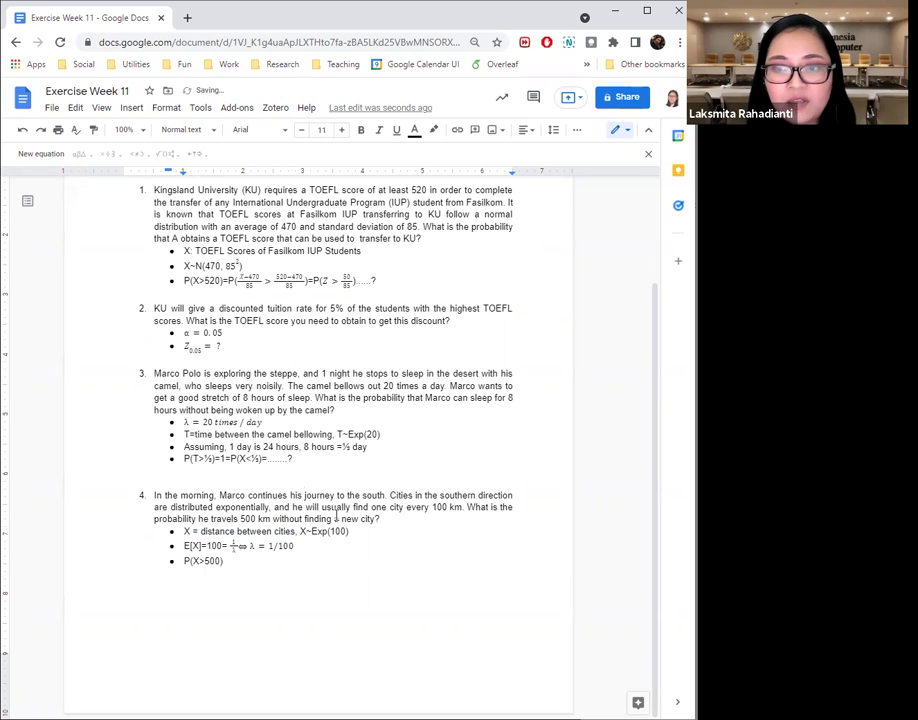
key(Right)
key(Return)
key(Return)
click(277, 565)
text(=)
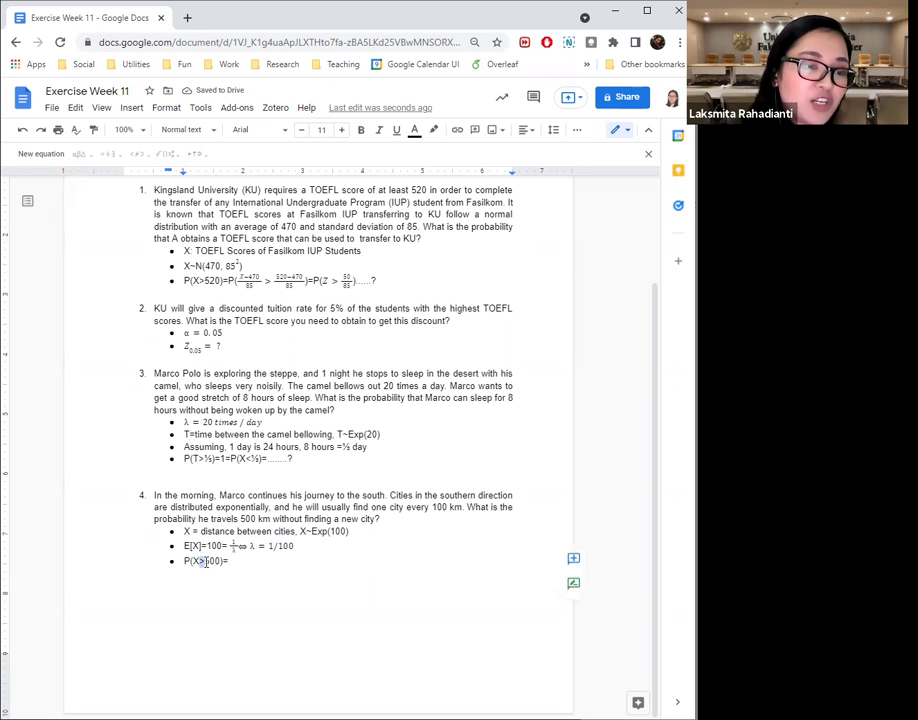
click(268, 570)
click(263, 561)
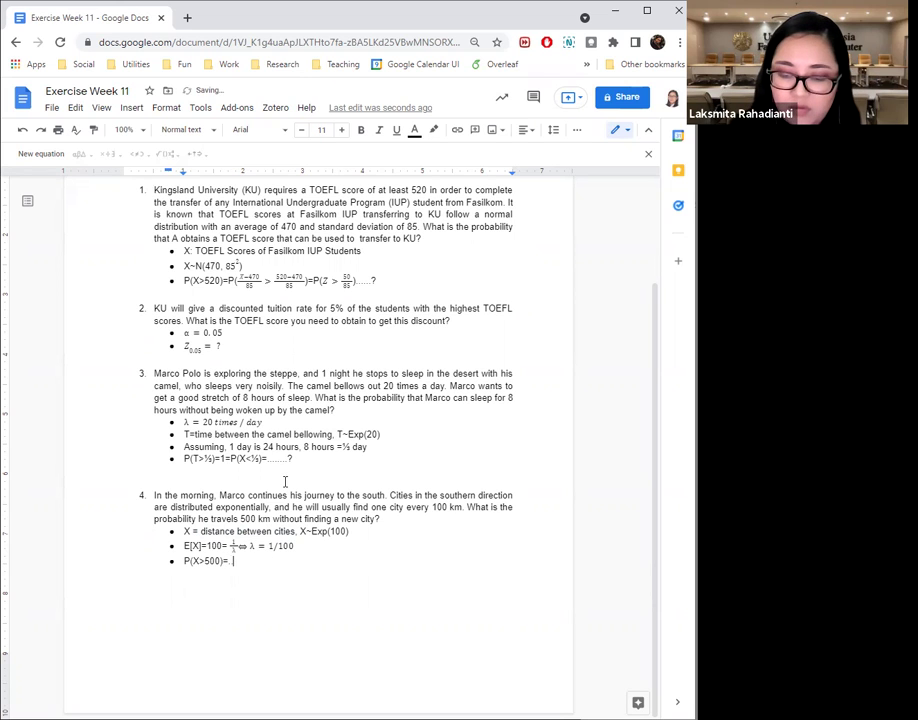
text(....?)
scroll(300, 440, up, 2)
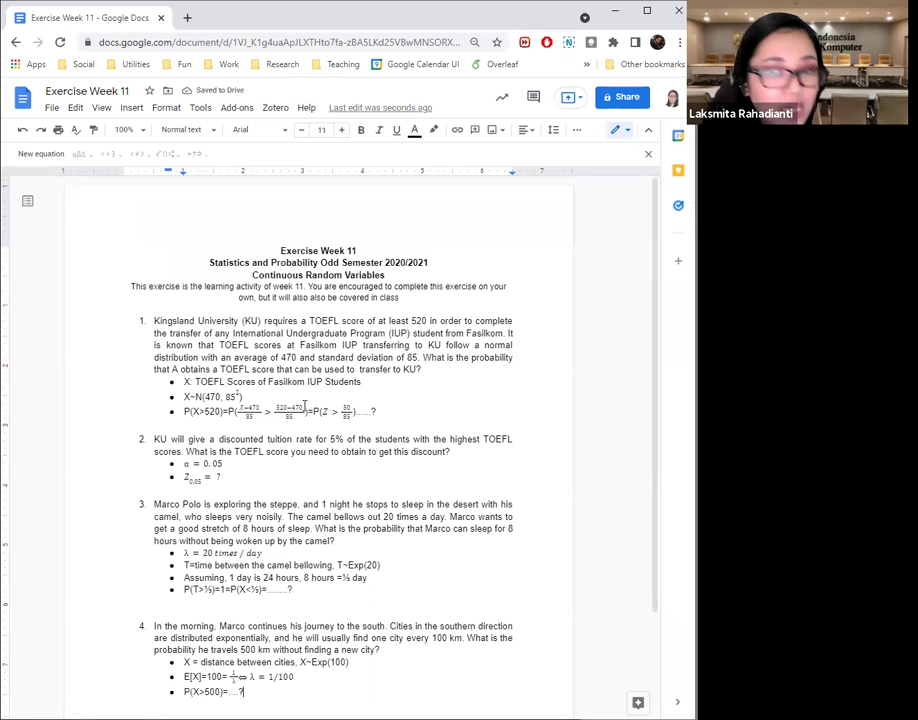